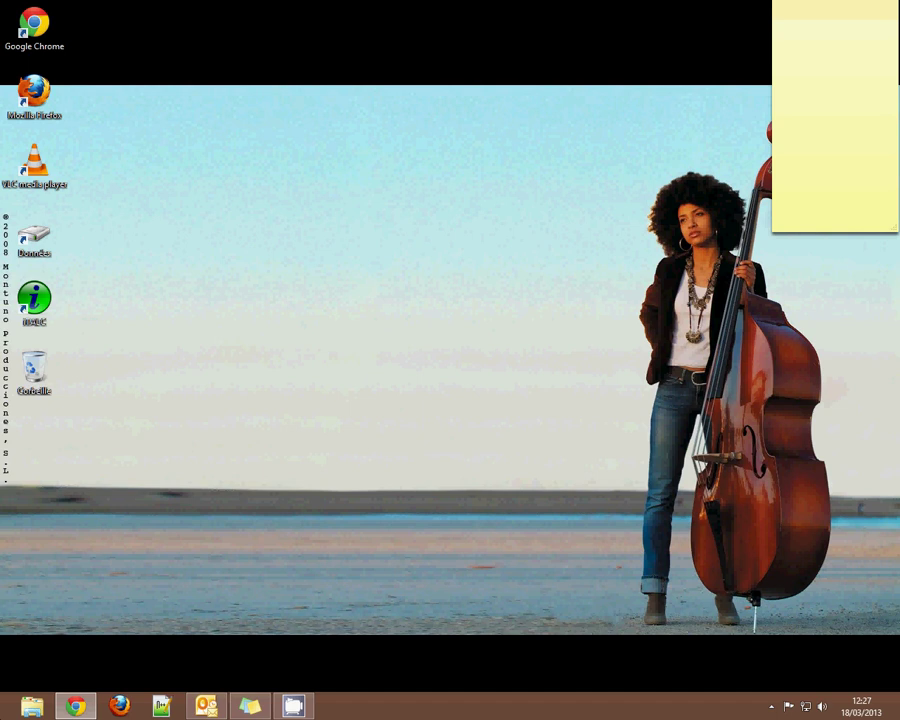
Launch Excel 2010 from the Windows 8 Start screen after closing the accidentally opened PowerPoint.
click(8, 712)
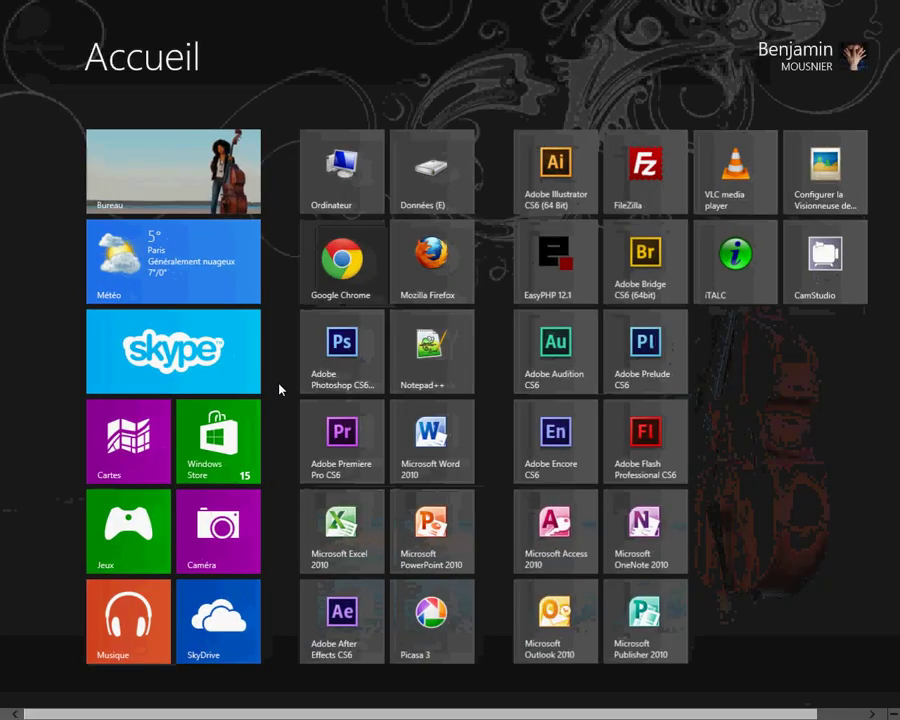
scroll(360, 522, down, 1)
click(350, 528)
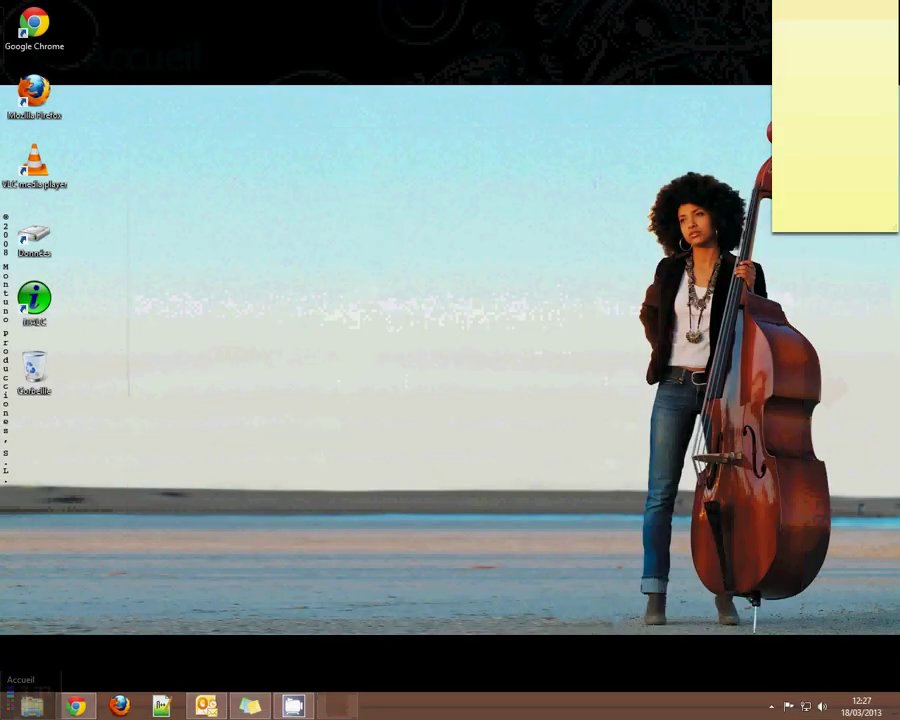
click(5, 716)
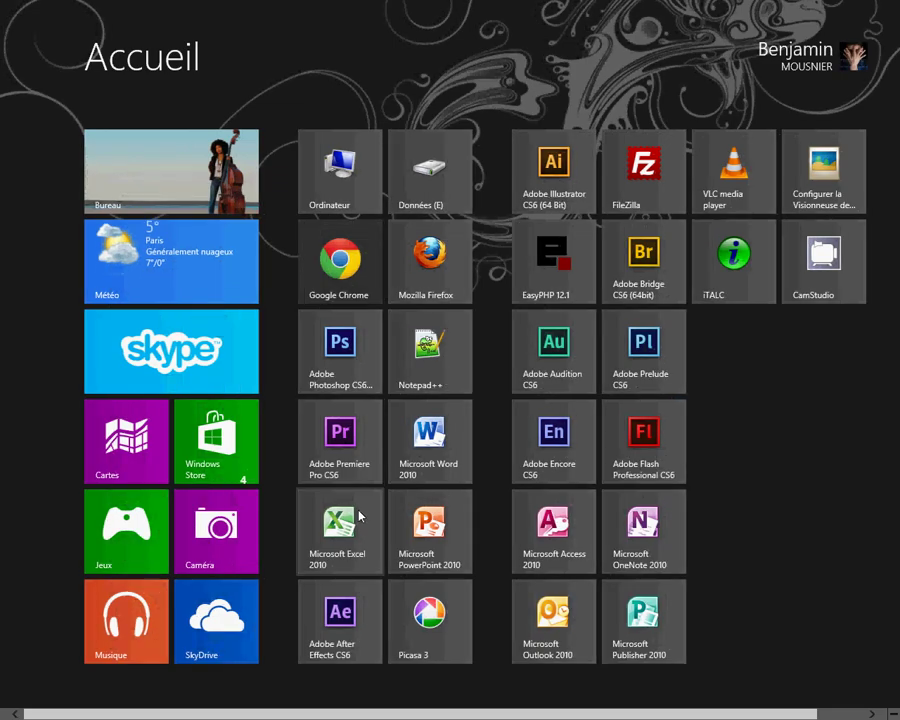
click(360, 516)
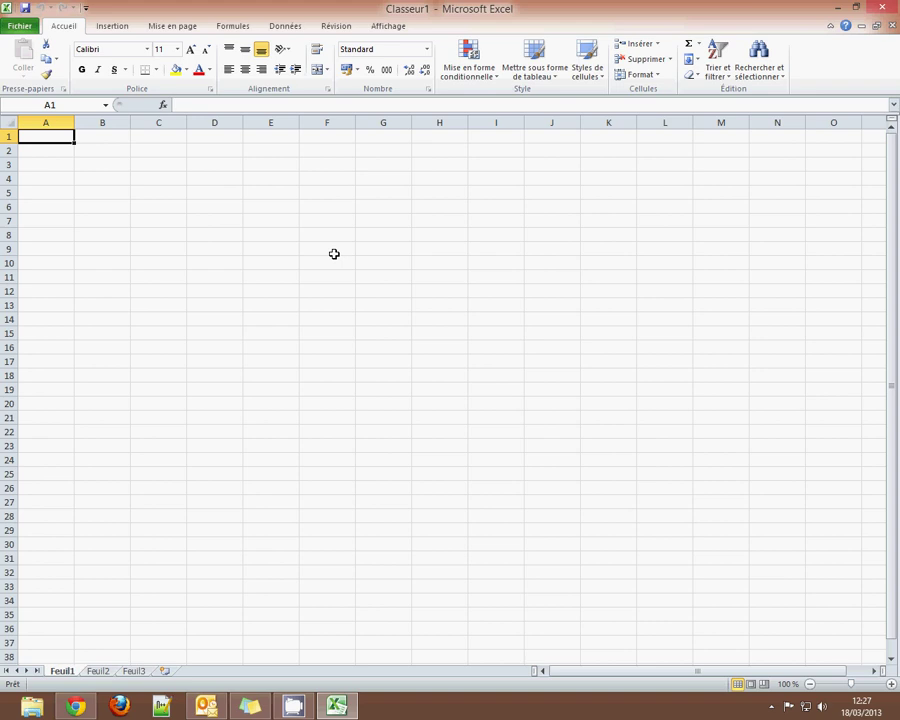
Enter the headers Nom, Prénom and Adresse in A1 to C1.
text(nom)
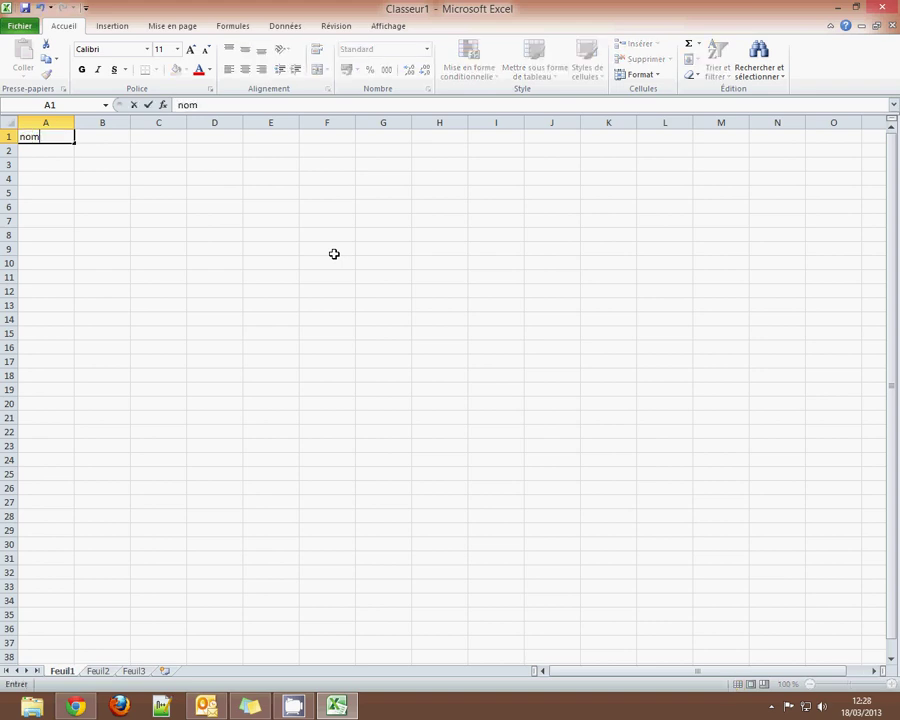
key(BackSpace)
key(BackSpace)
key(BackSpace)
text(Nom)
key(Tab)
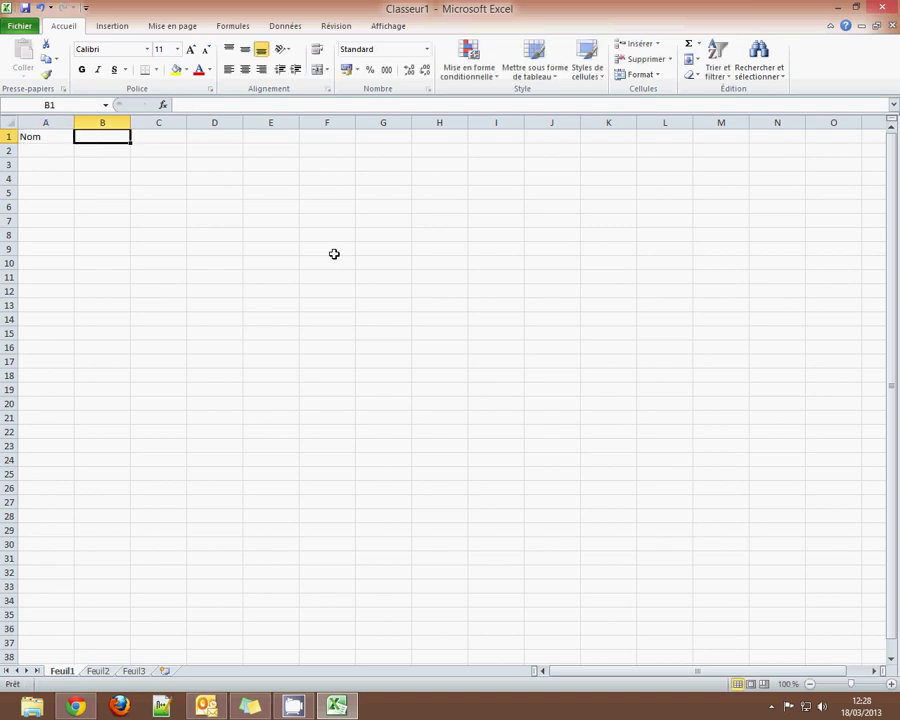
text(Prénom Adr)
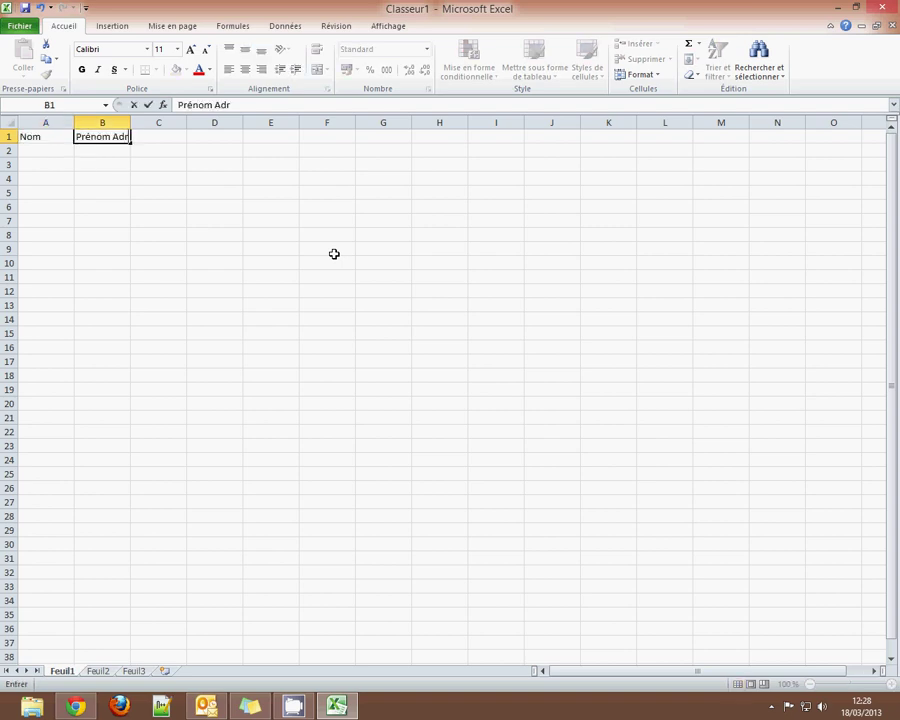
key(BackSpace)
key(BackSpace)
key(BackSpace)
key(BackSpace)
key(Tab)
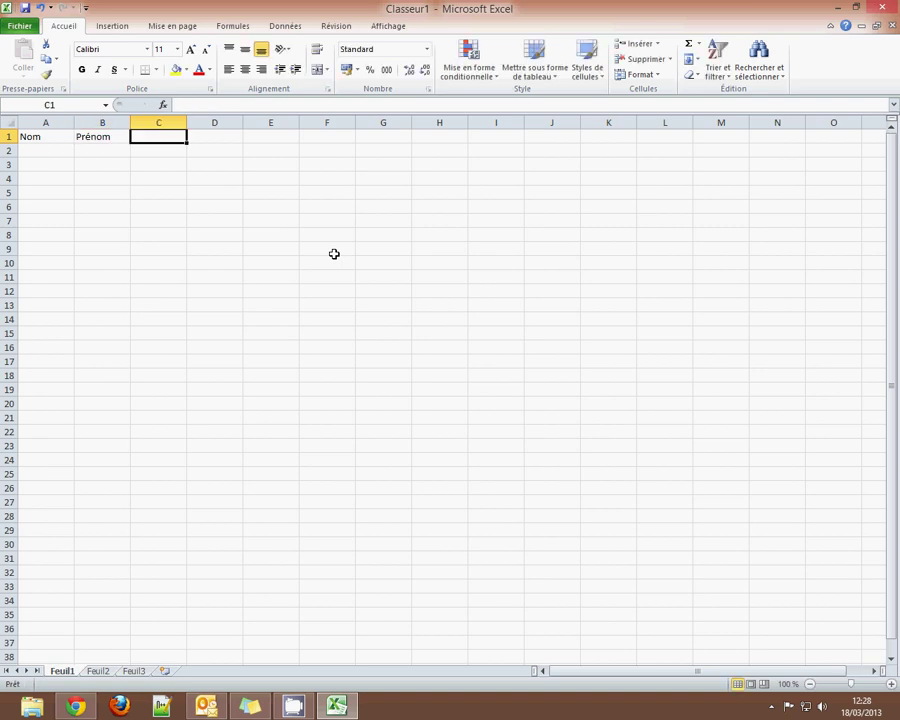
text(Adres)
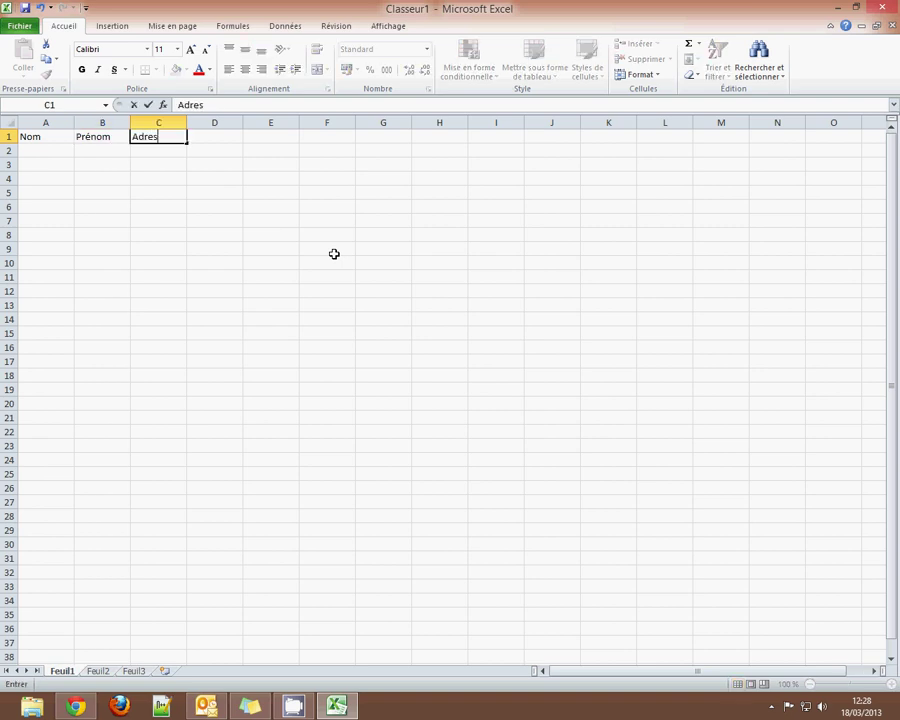
text(ses)
key(BackSpace)
key(Tab)
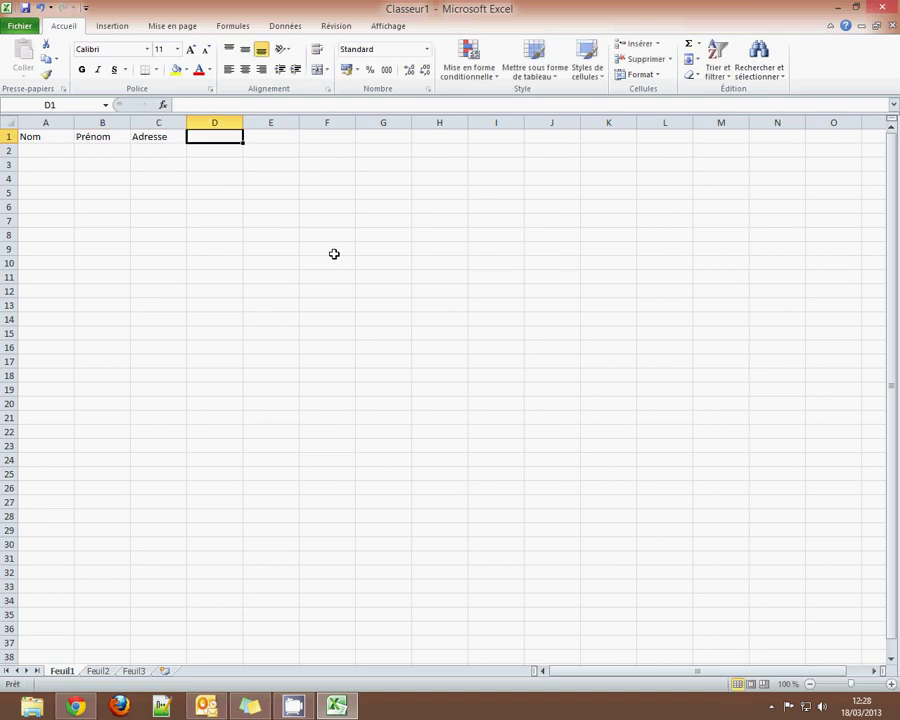
Add the headers Code Postal, Ville, Tel and Portable in D1 to G1.
text(Code Postal)
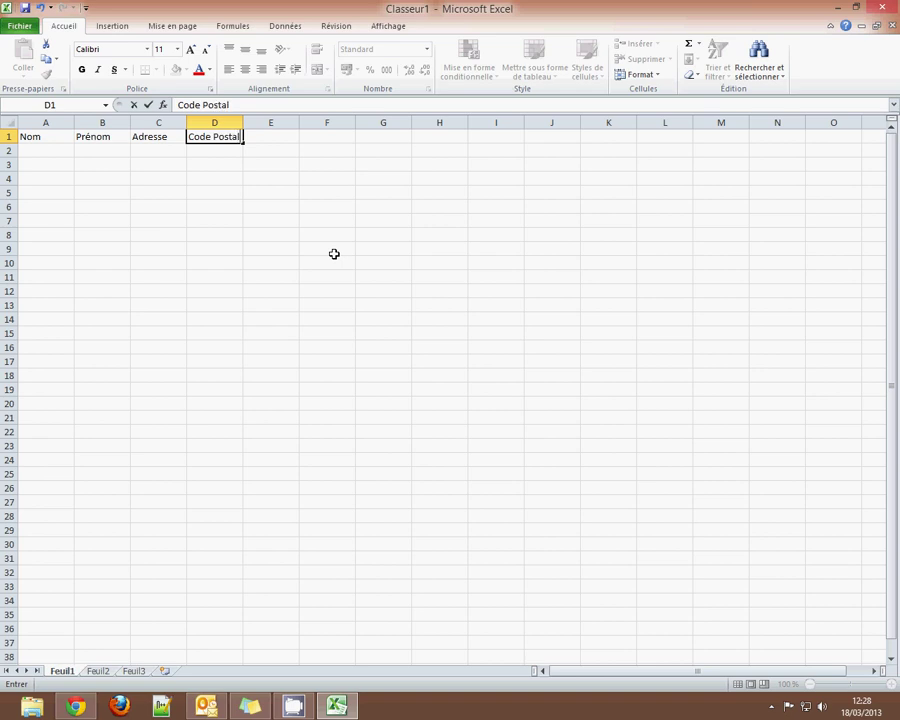
key(Tab)
text(Ville)
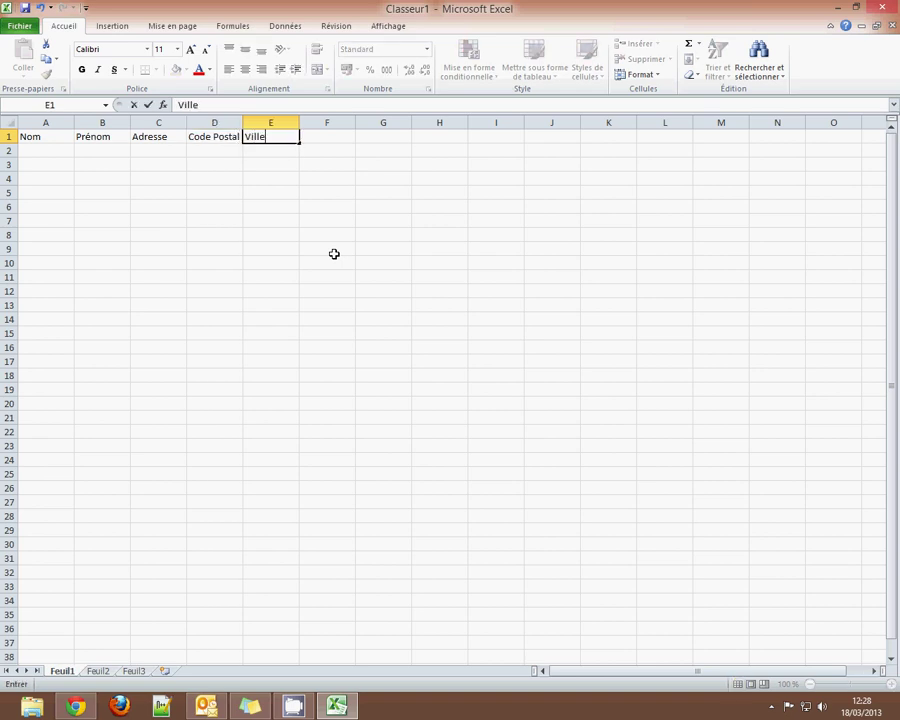
key(Tab)
text(Tel)
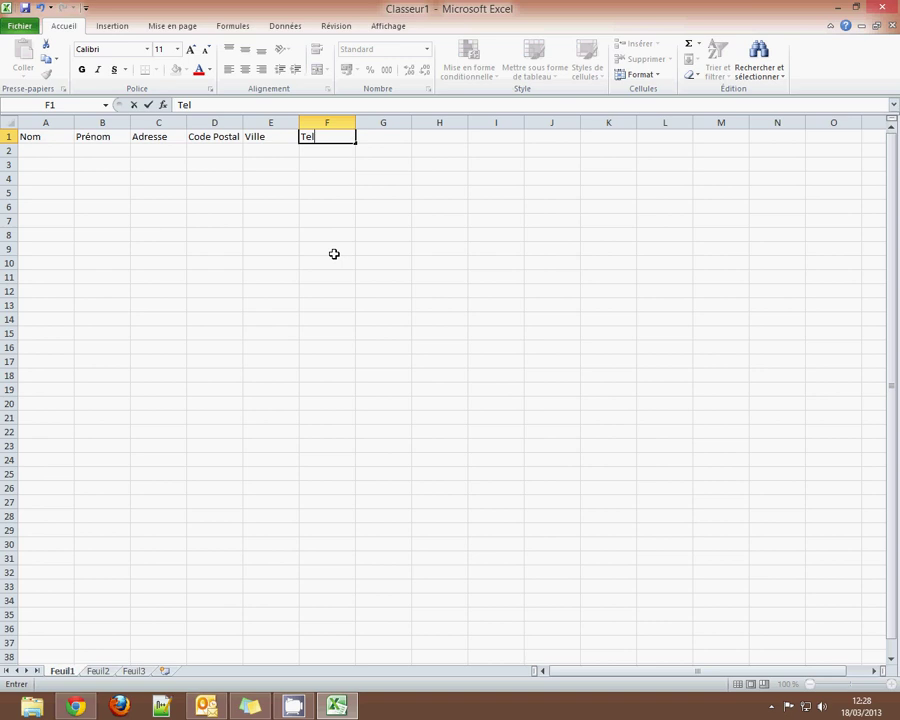
key(Tab)
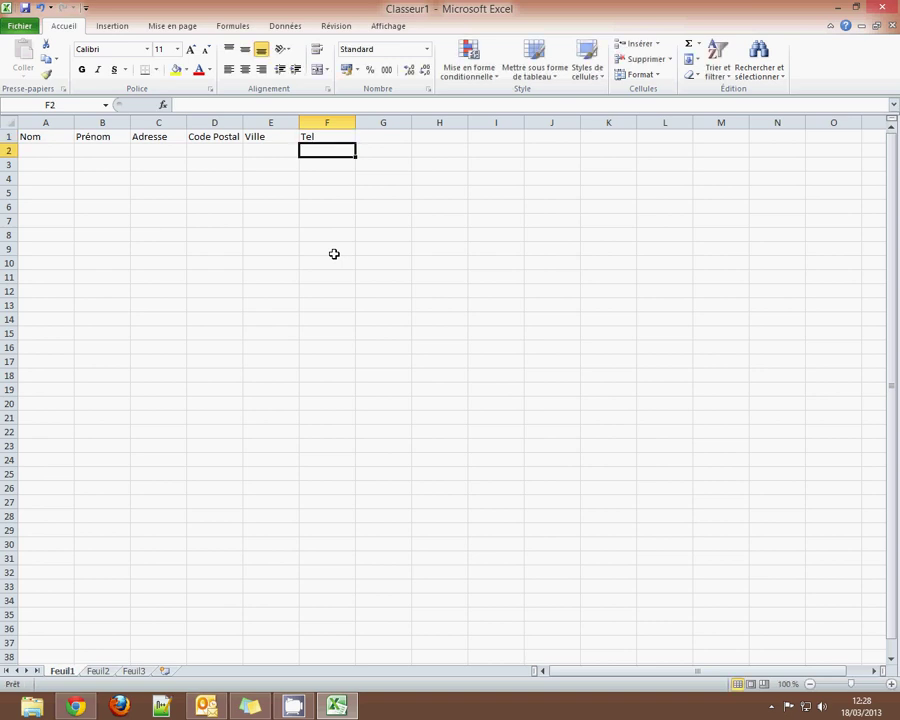
text(Portable)
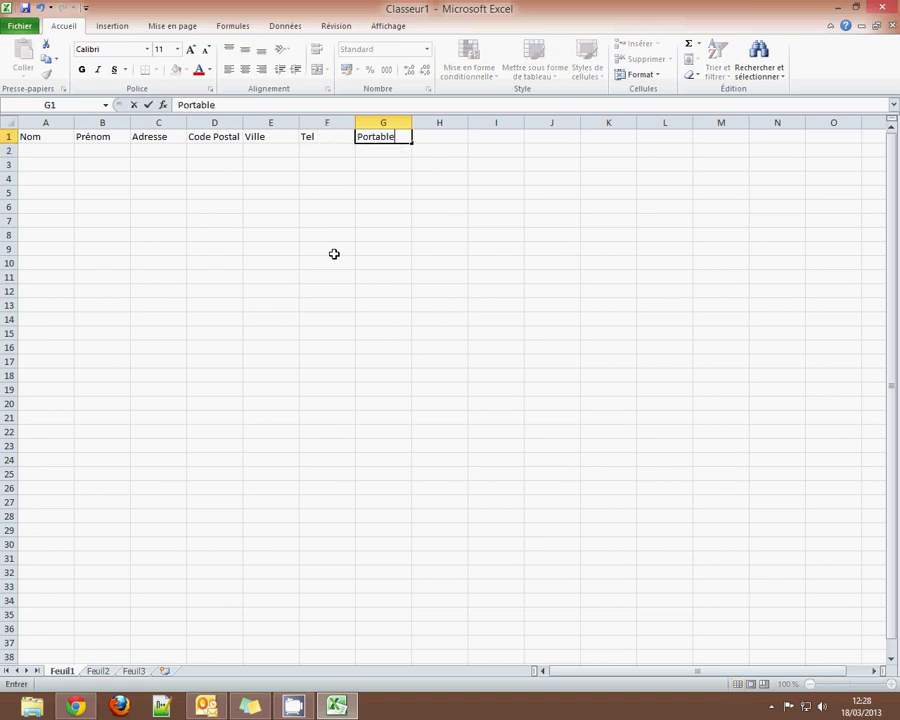
key(Return)
key(Left)
key(Left)
key(Left)
key(Left)
key(Up)
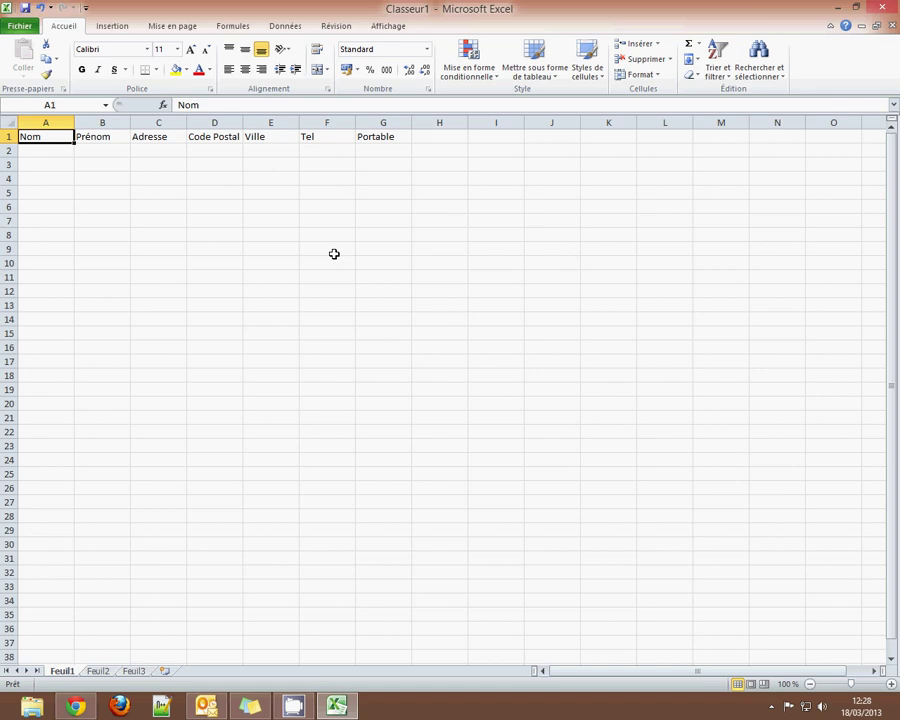
key(shift+Right)
key(shift+Right)
key(shift+Right)
key(shift+Right)
key(shift+Right)
key(shift+Right)
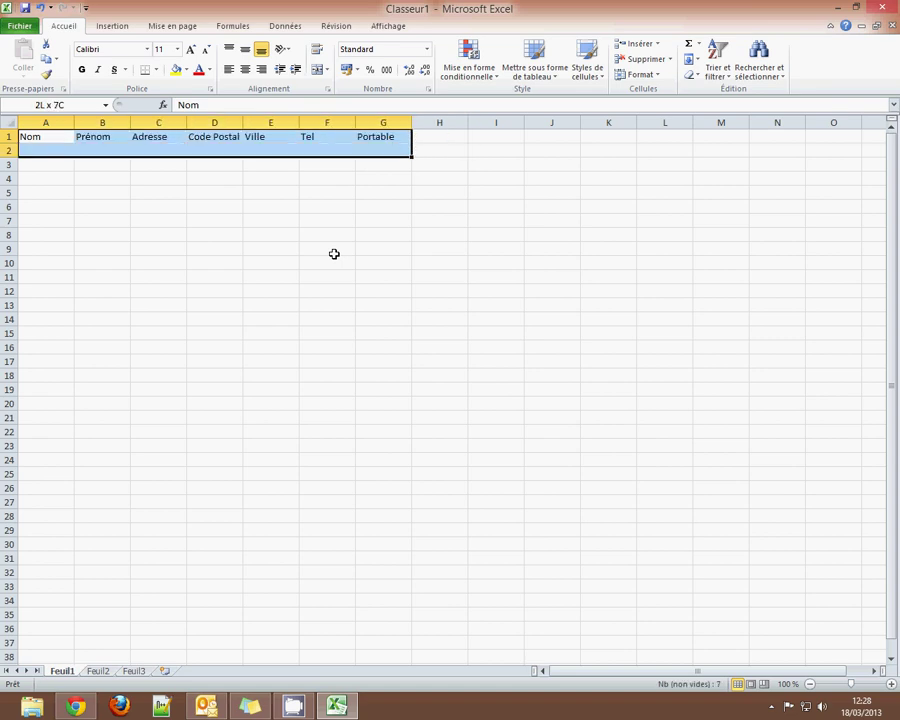
Apply all borders to cells A1:G2.
key(shift+Down)
click(156, 69)
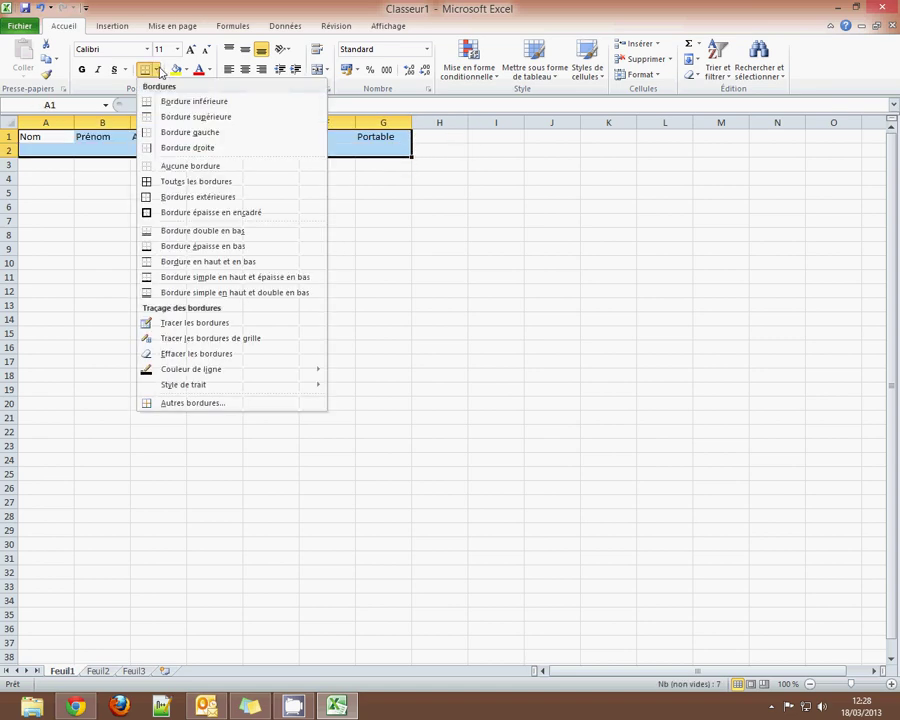
click(160, 180)
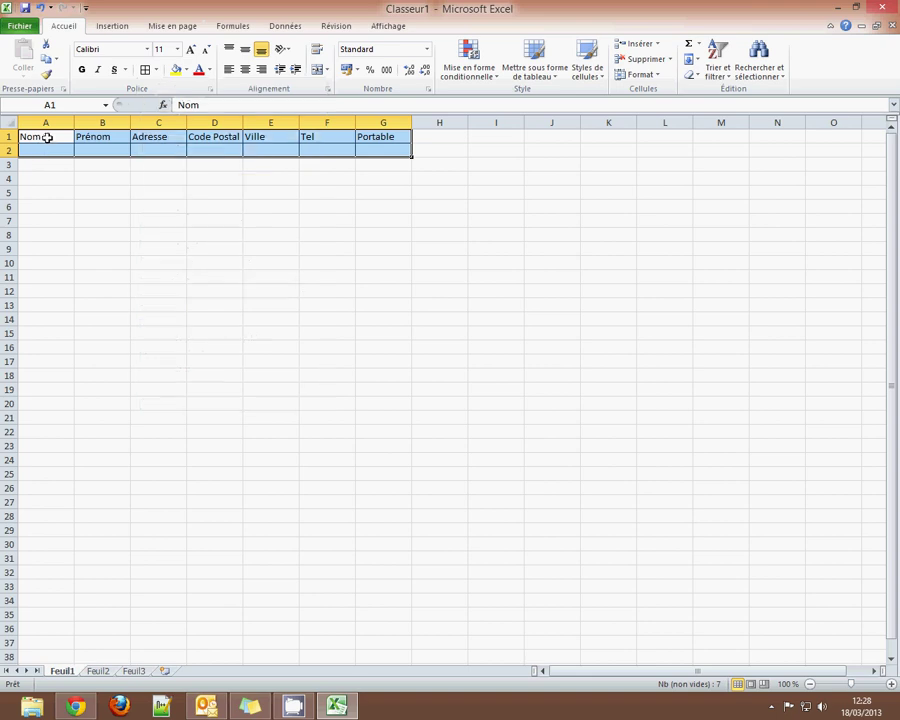
Fill the header row A1:G1 with light blue.
drag(46, 136, 226, 136)
click(380, 134)
shift+click(18, 136)
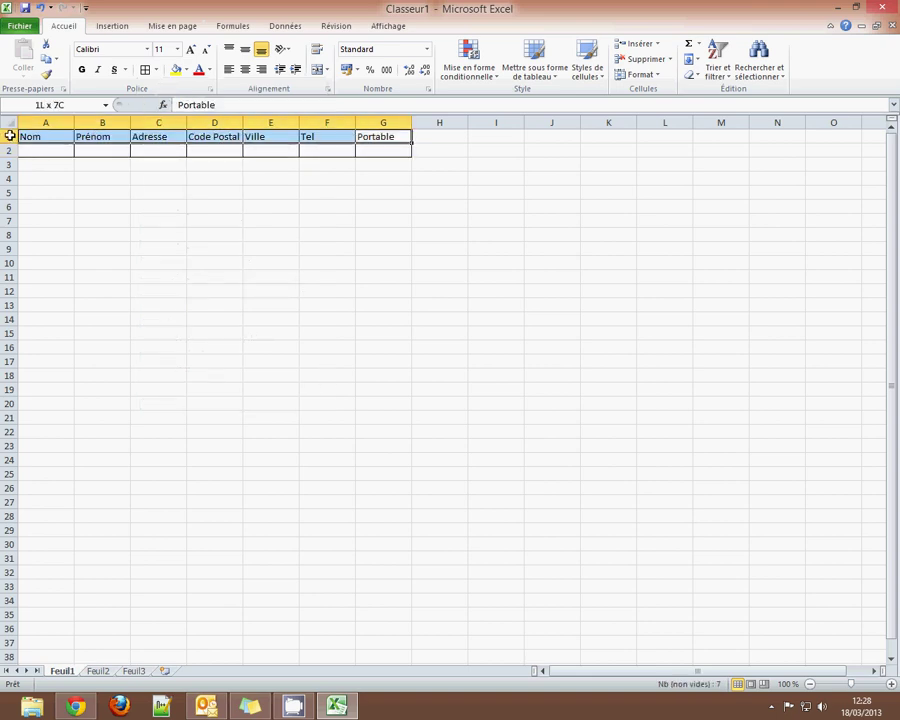
click(186, 70)
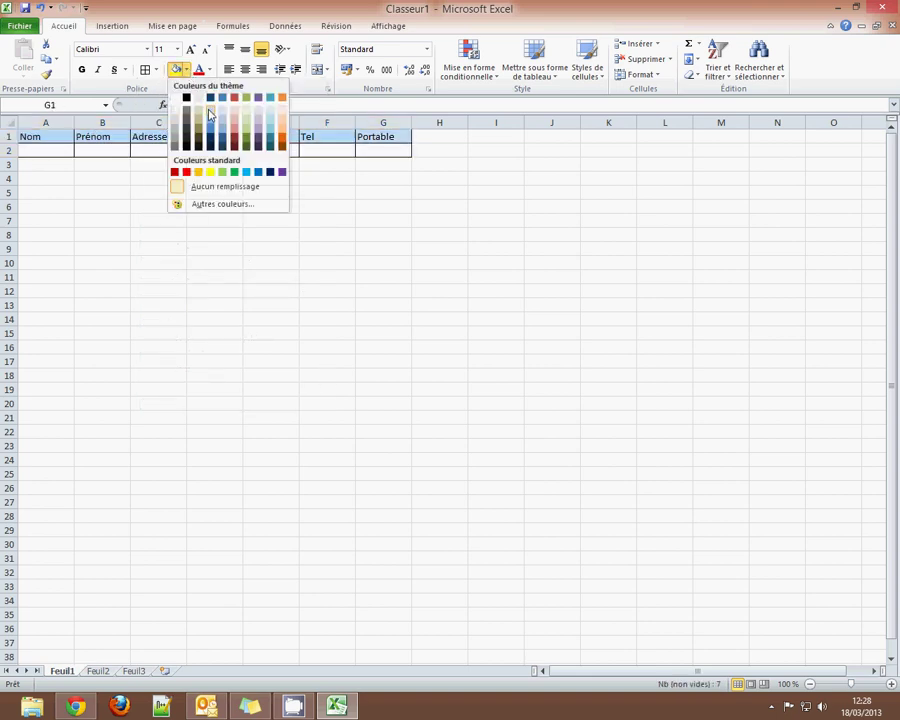
click(210, 112)
click(60, 151)
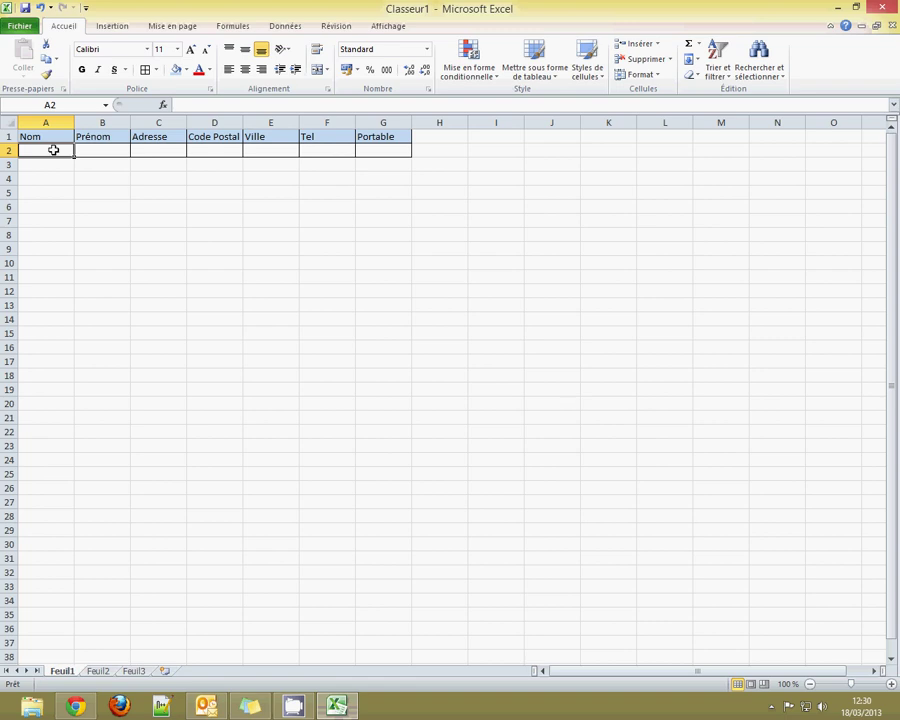
Enter the contact's surname in A2, correcting it to start with a capital letter.
text(d)
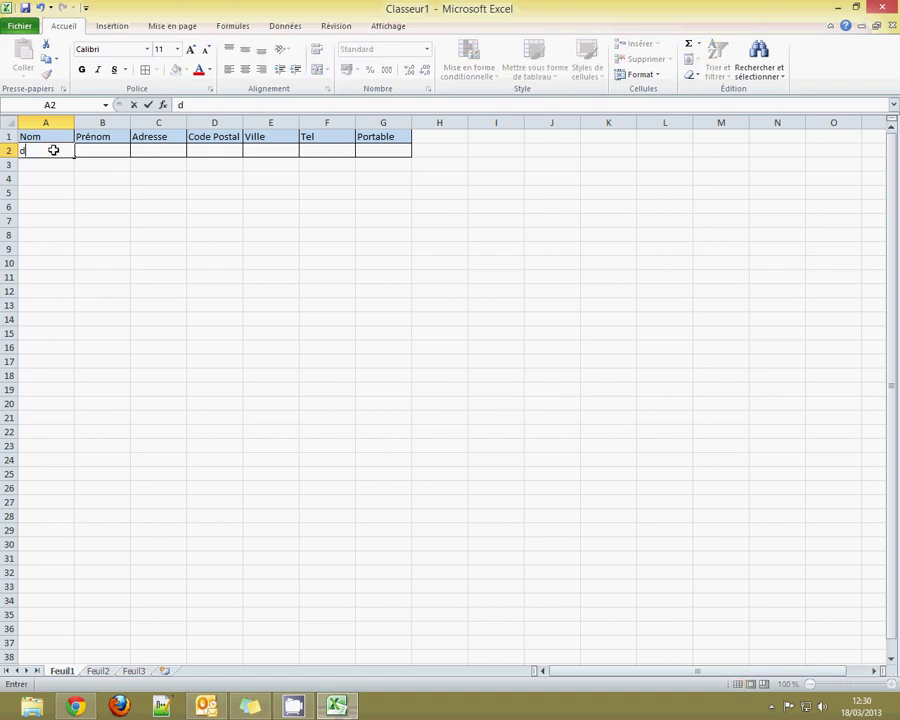
text(upond)
click(110, 152)
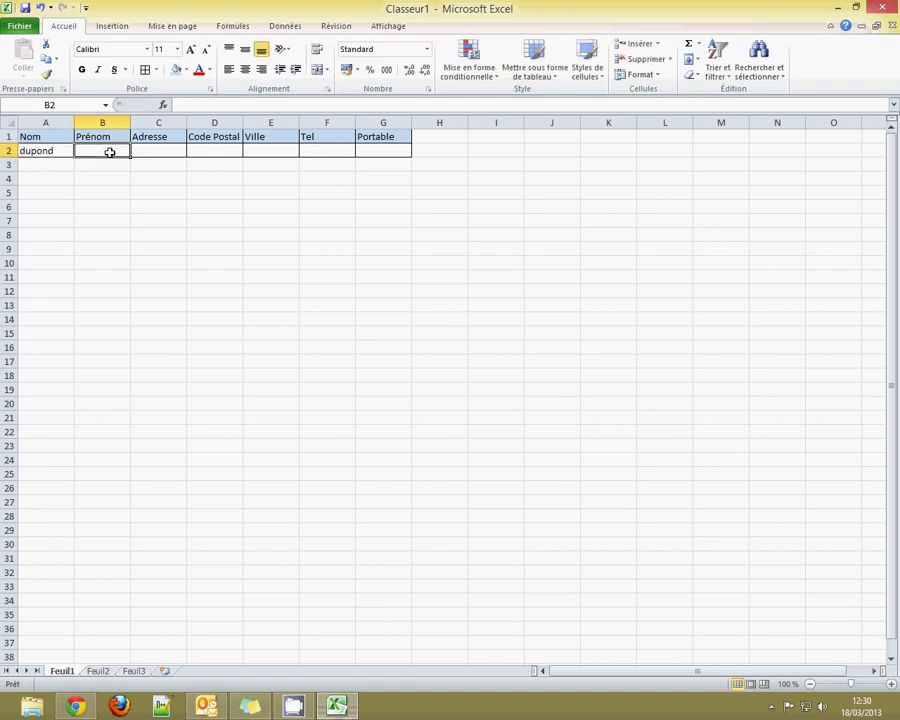
click(22, 150)
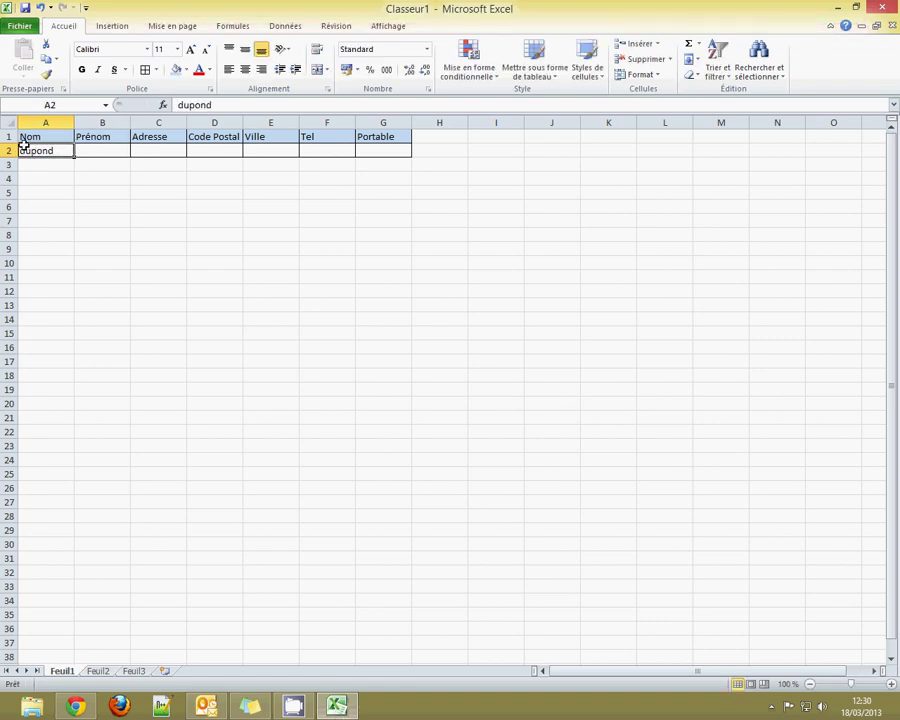
click(20, 143)
double_click(24, 151)
key(BackSpace)
text(D)
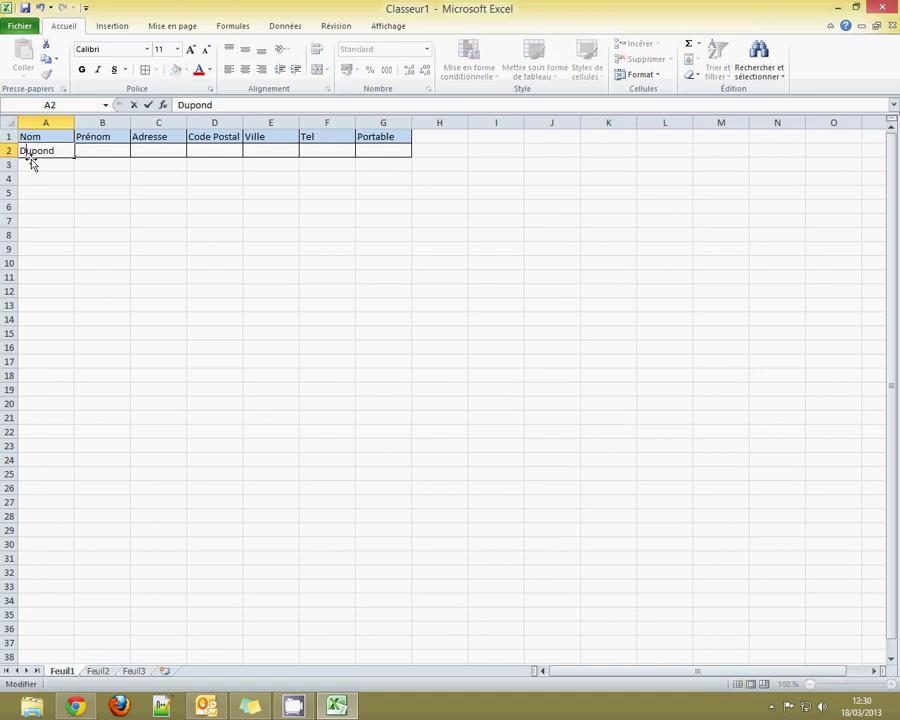
click(101, 150)
Fill in the contact's first name, street address, postcode and city in B2 to E2.
text(Fran)
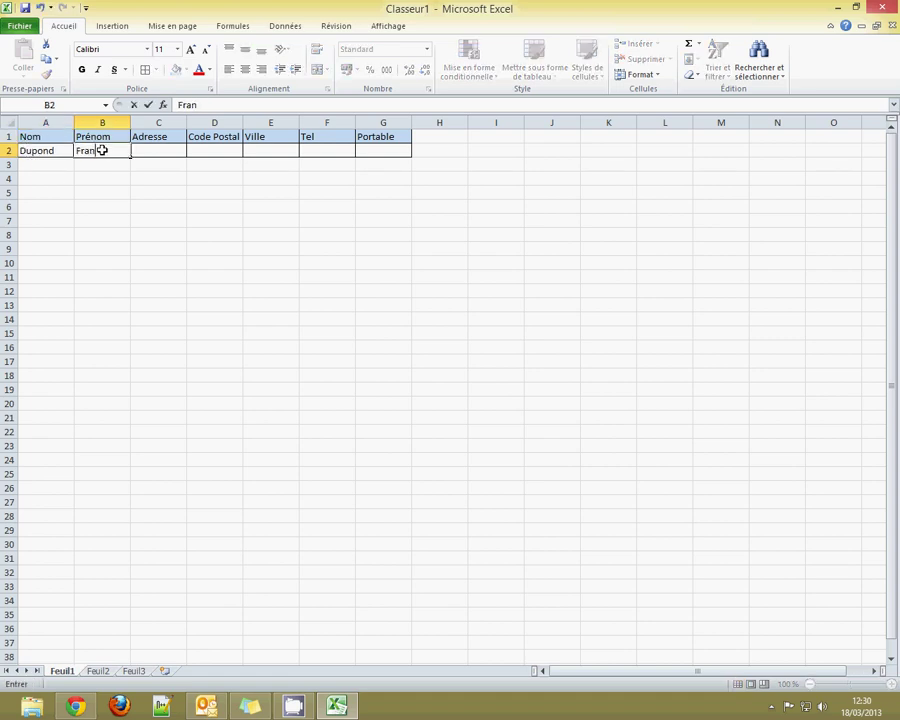
text(çois)
click(171, 148)
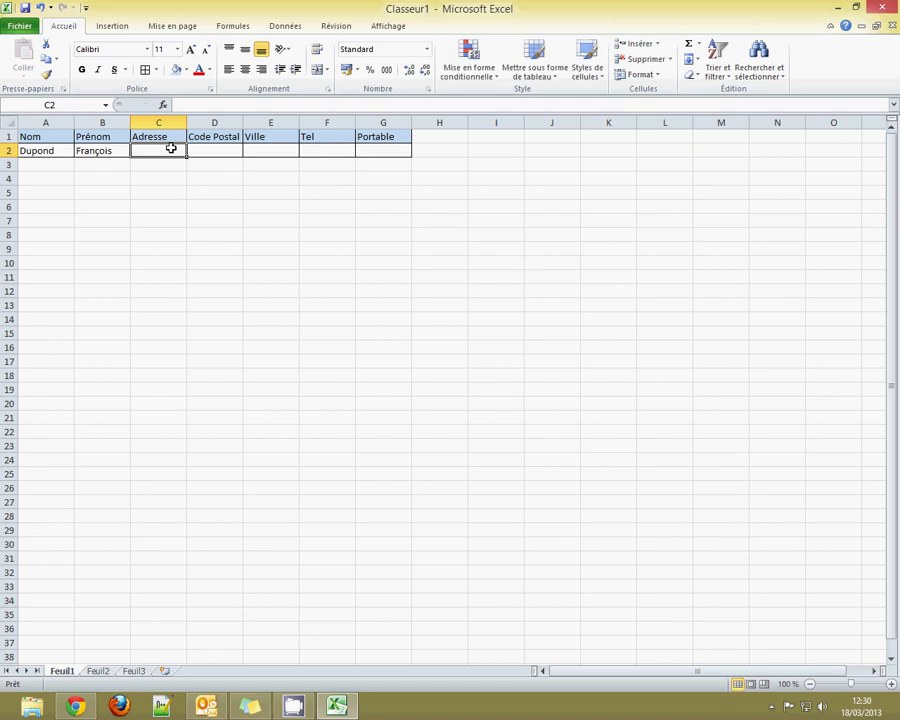
text(54 rue)
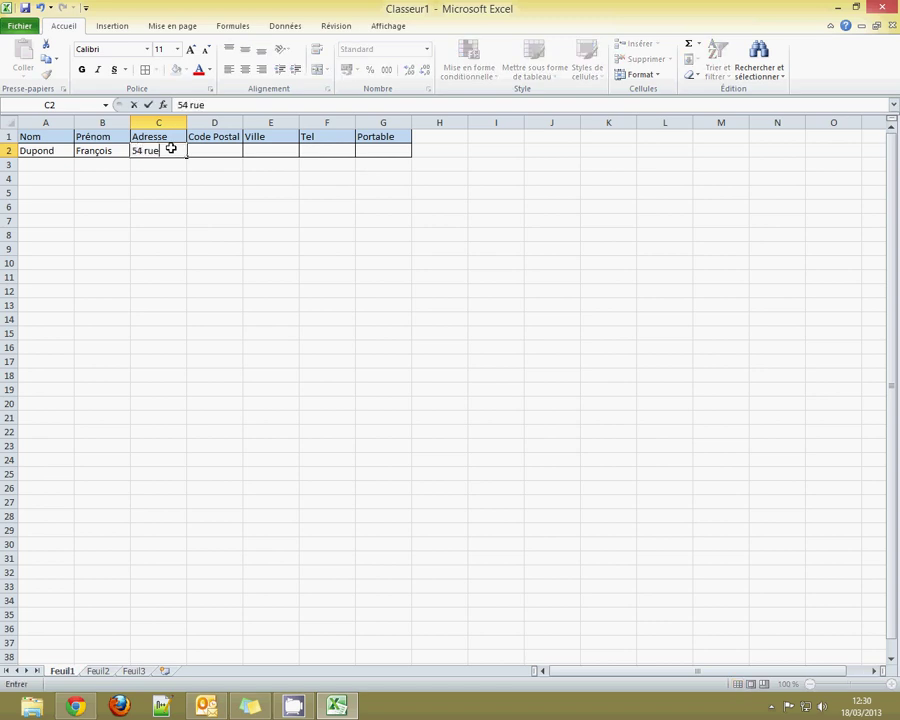
text( ...)
click(208, 150)
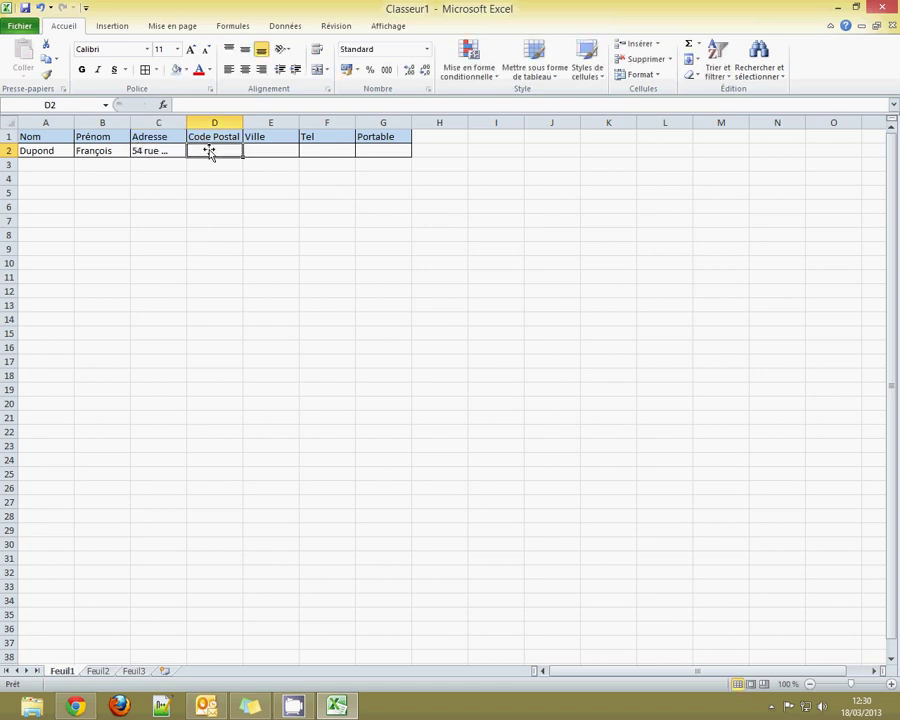
text(75018)
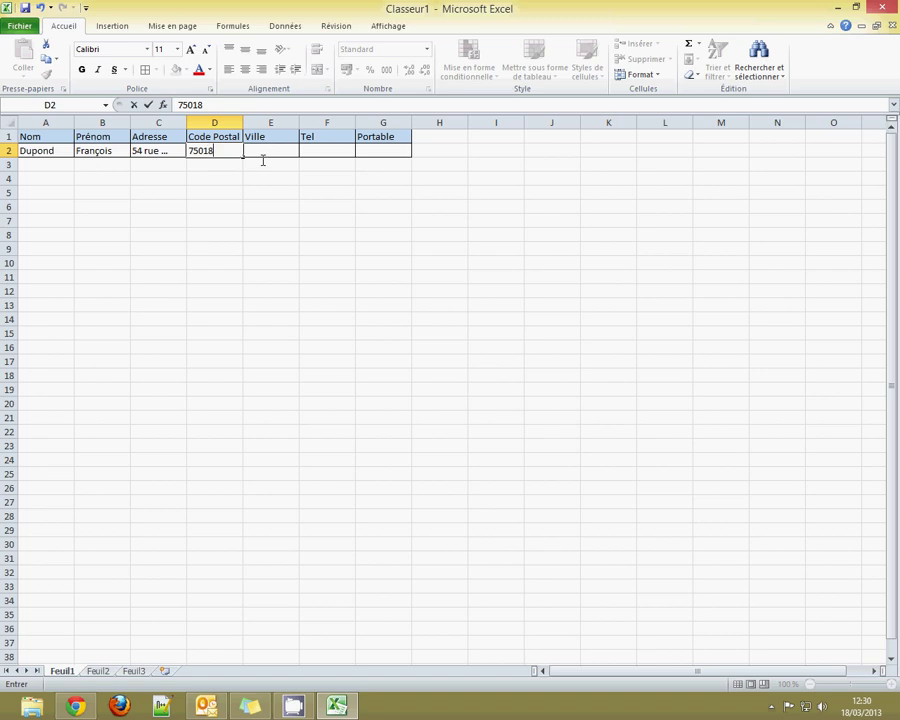
click(264, 153)
text(Paris)
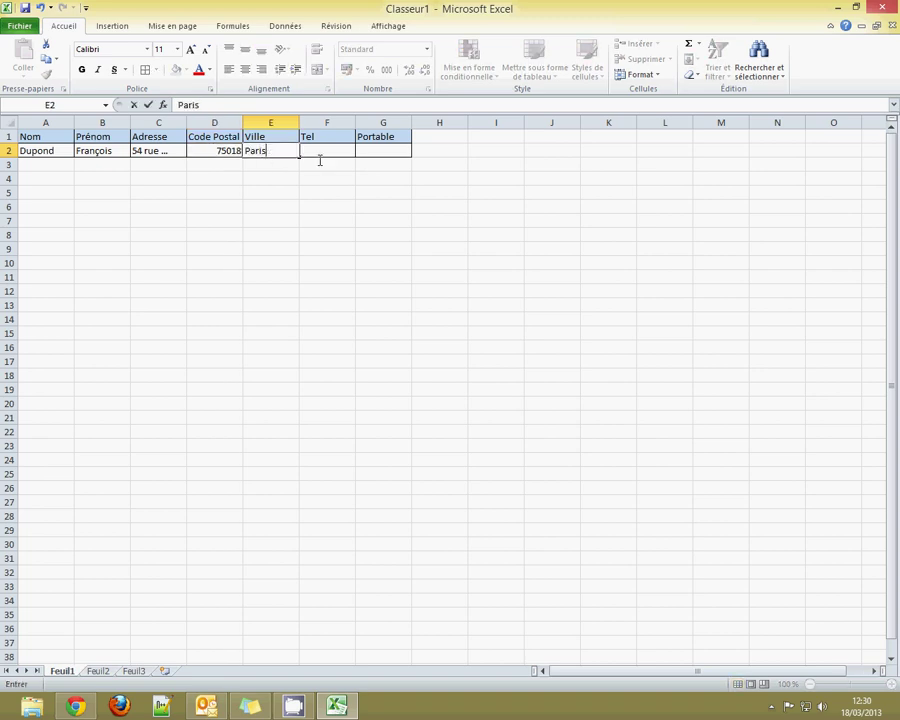
click(344, 149)
Enter the contact's phone number in F2, autofit the Tel column, and add the mobile number in G2.
text(06 12)
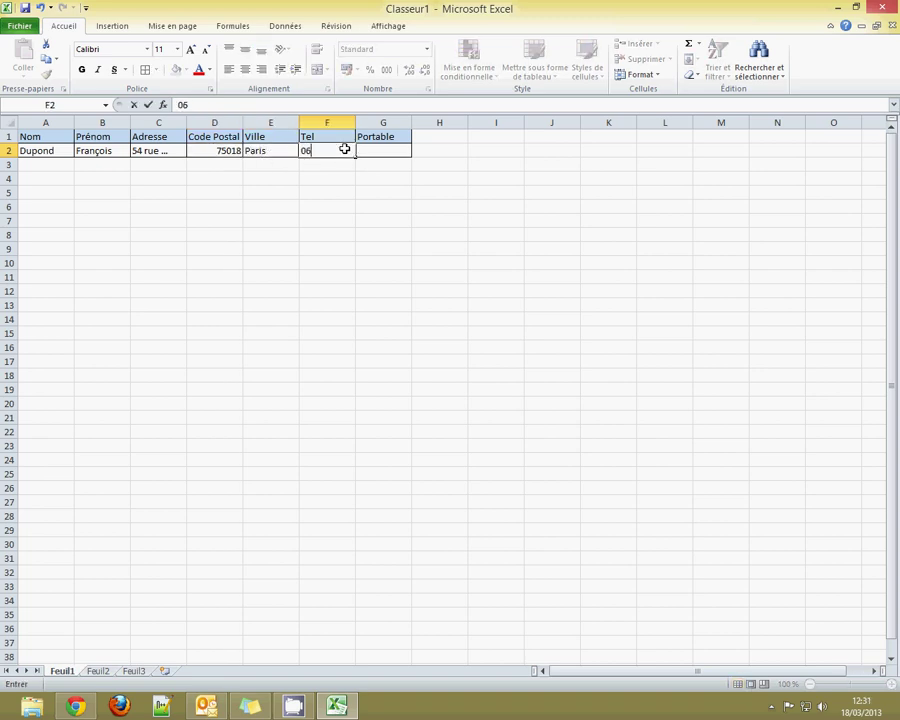
key(BackSpace)
key(BackSpace)
key(BackSpace)
key(BackSpace)
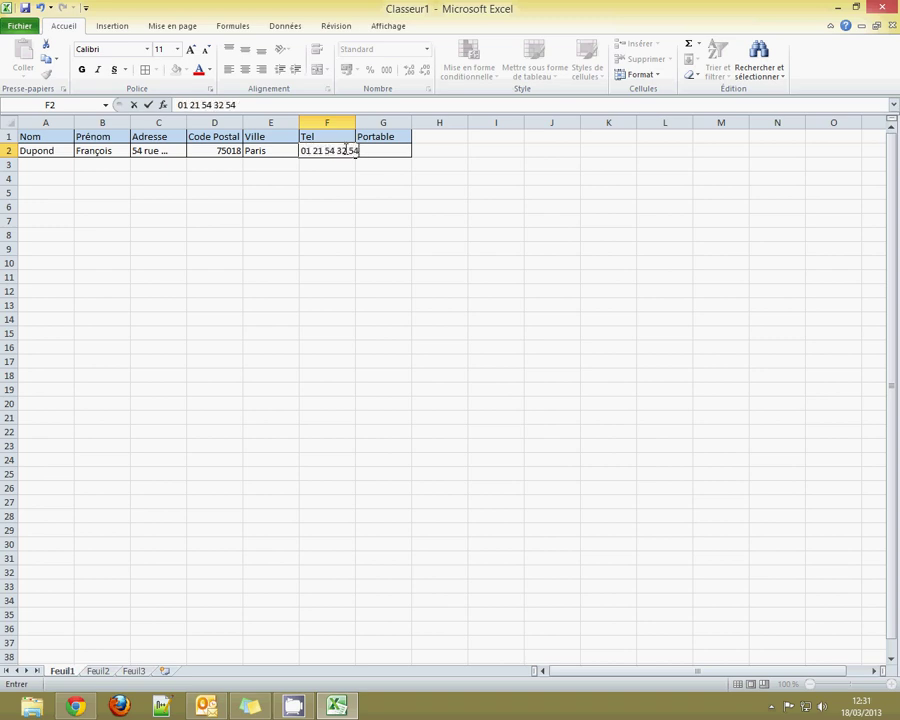
click(496, 305)
double_click(355, 121)
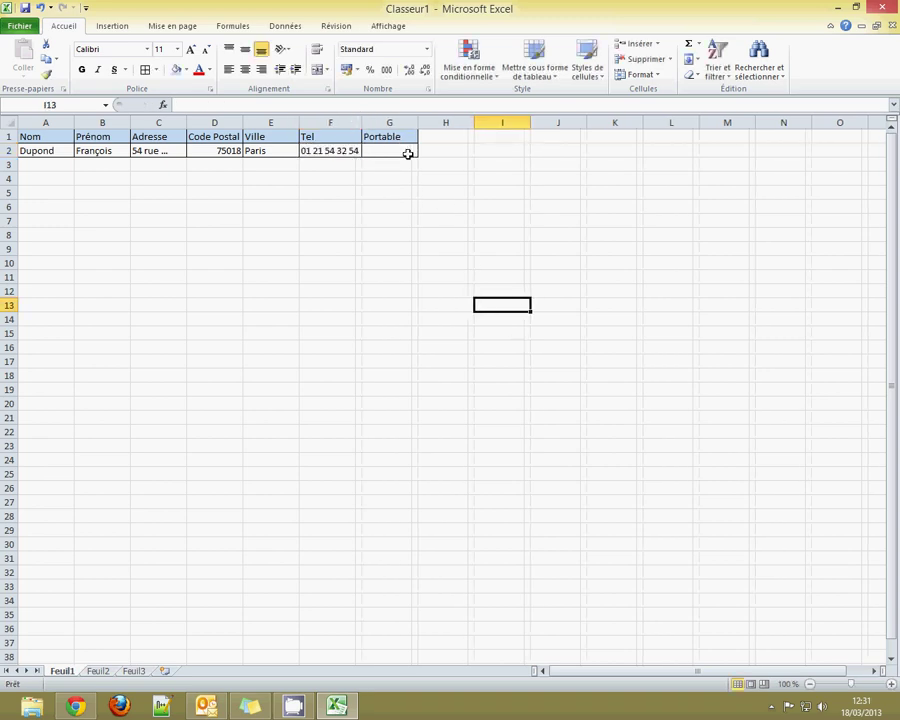
click(407, 153)
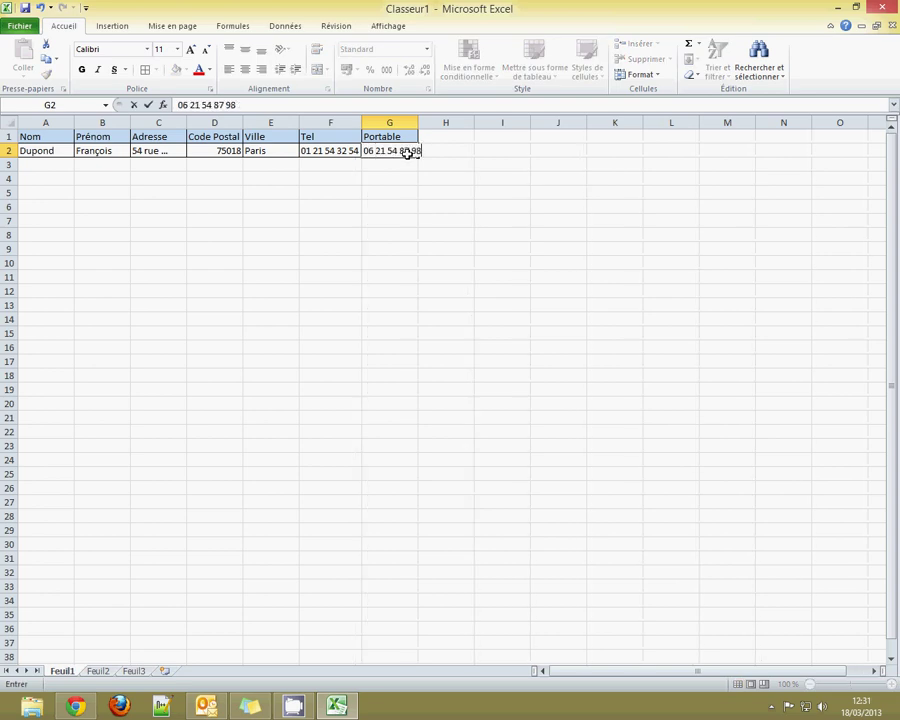
click(406, 292)
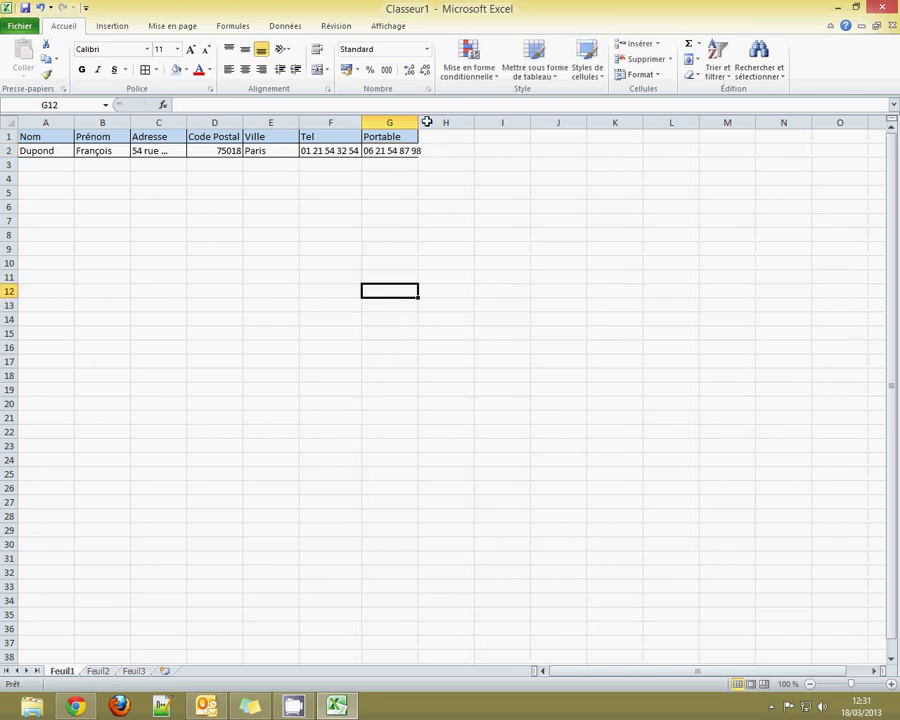
Autofit column G so the full mobile number under Portable is visible.
double_click(418, 121)
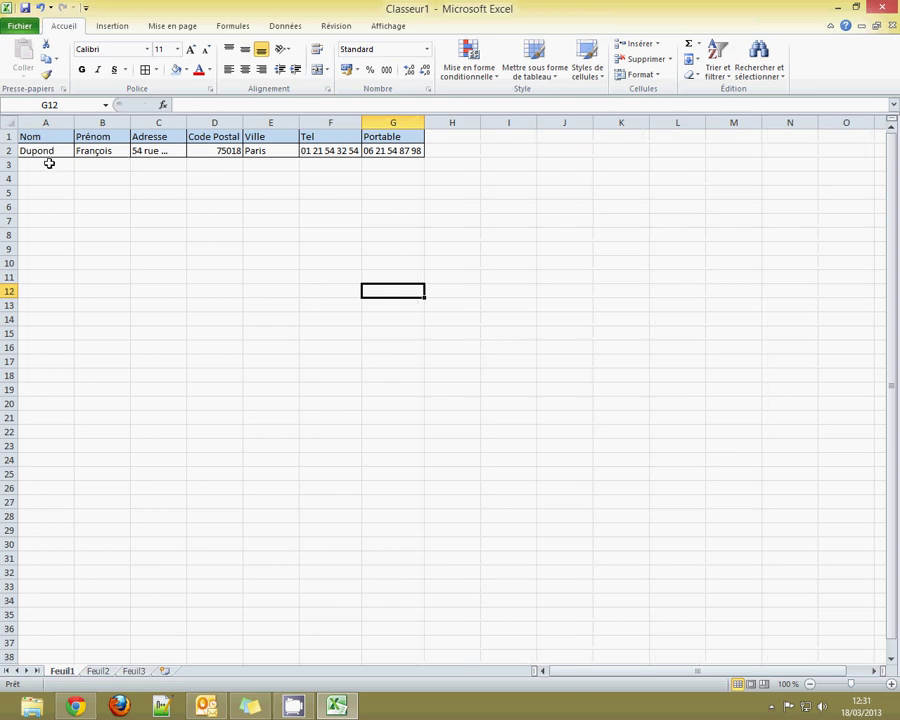
drag(48, 163, 396, 308)
click(355, 360)
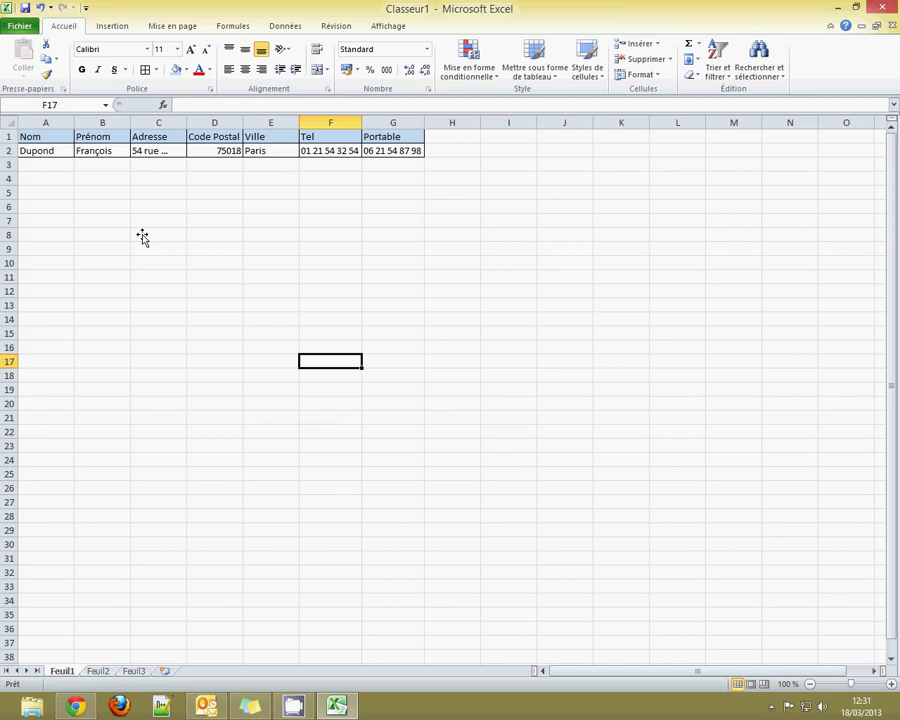
click(405, 150)
click(440, 148)
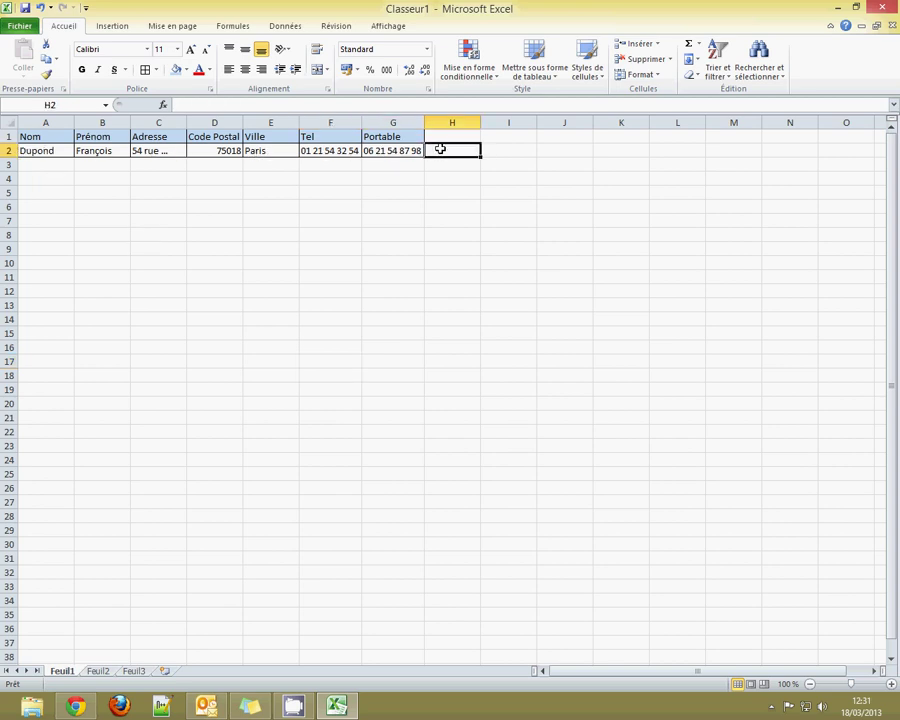
Add the header 'Portable 2' in H1 with a capital P.
click(440, 135)
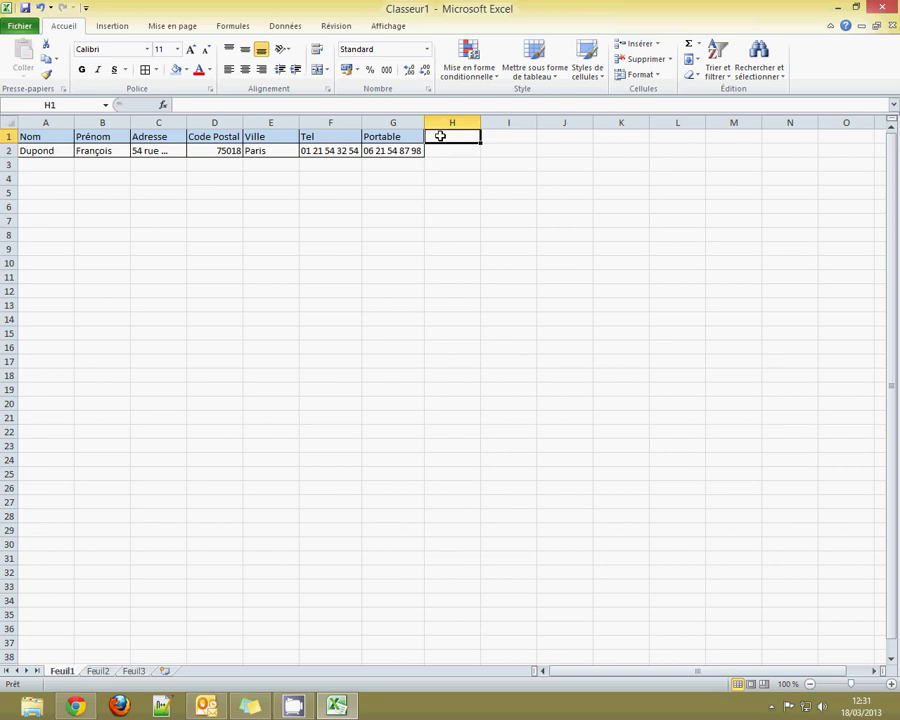
text(portab)
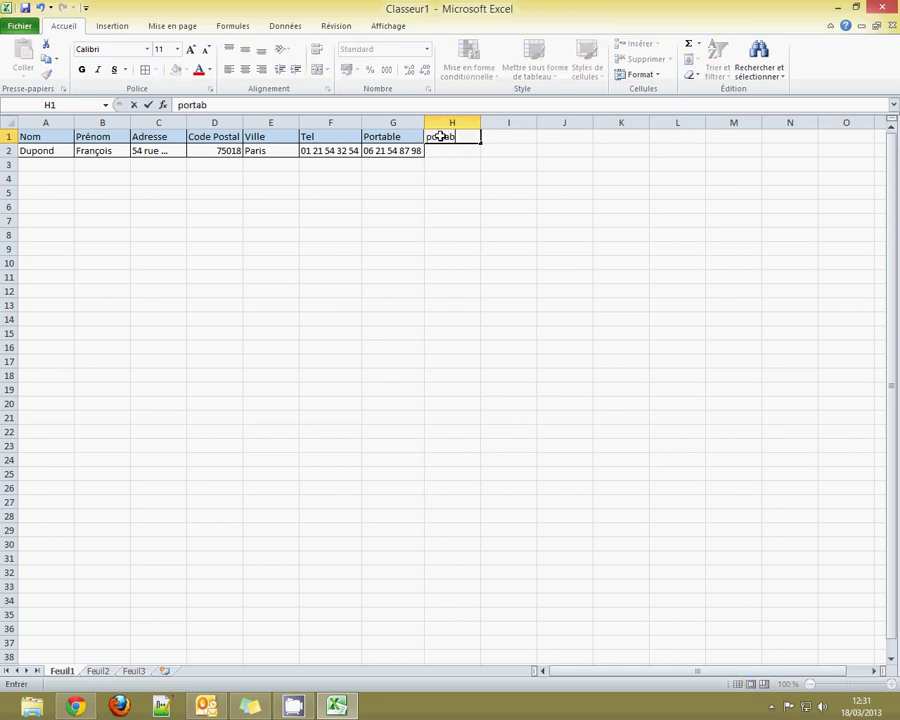
text(le 2)
key(Home)
text(P)
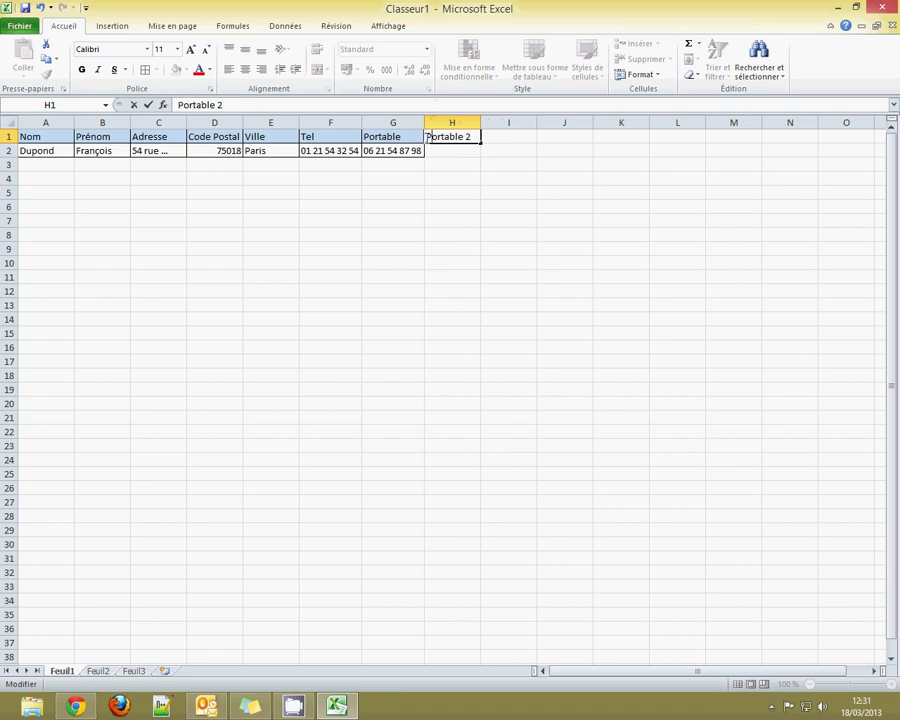
key(Delete)
key(ctrl+Return)
Enter the contact's second mobile number in H2 and autofit column H.
click(438, 154)
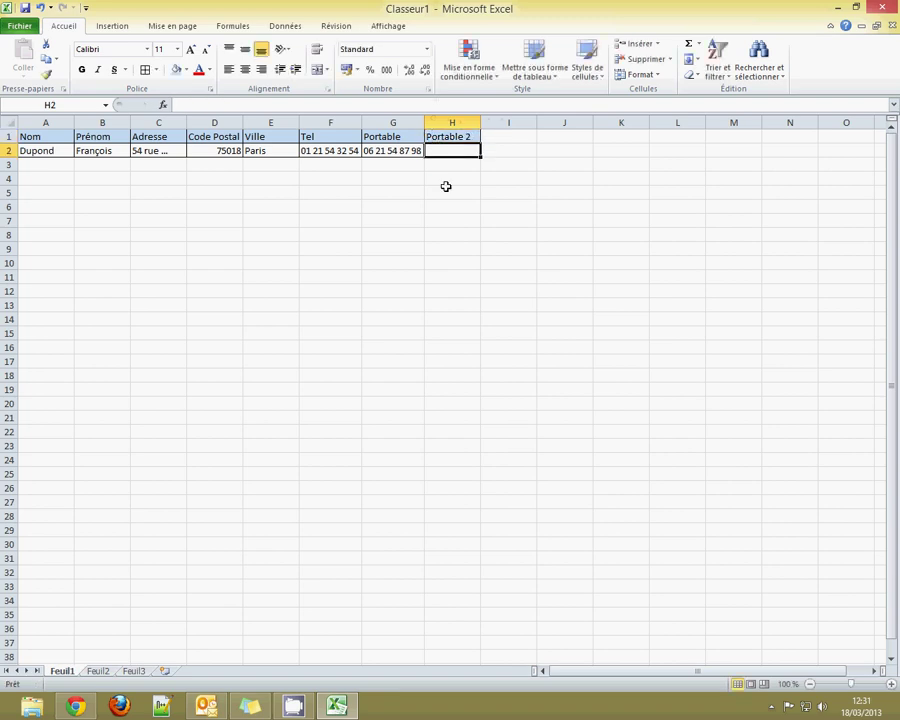
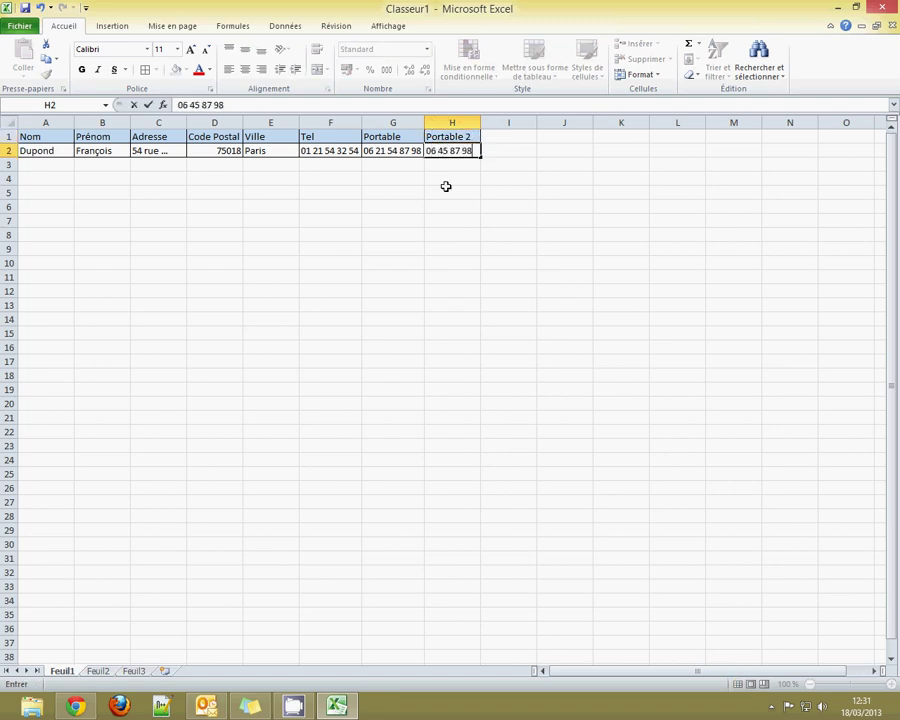
key(Return)
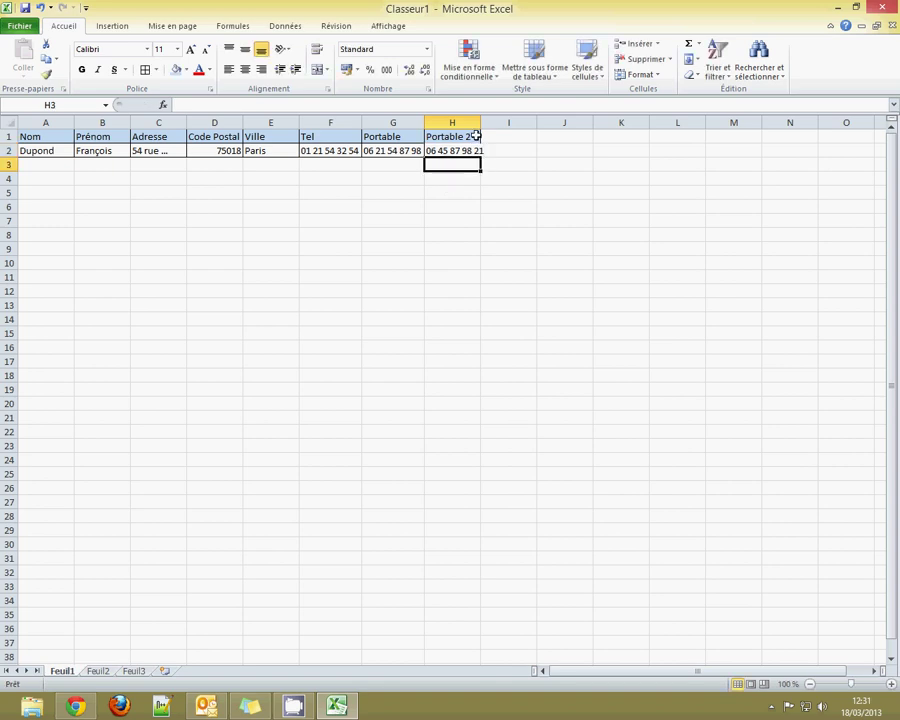
double_click(480, 122)
drag(471, 150, 396, 123)
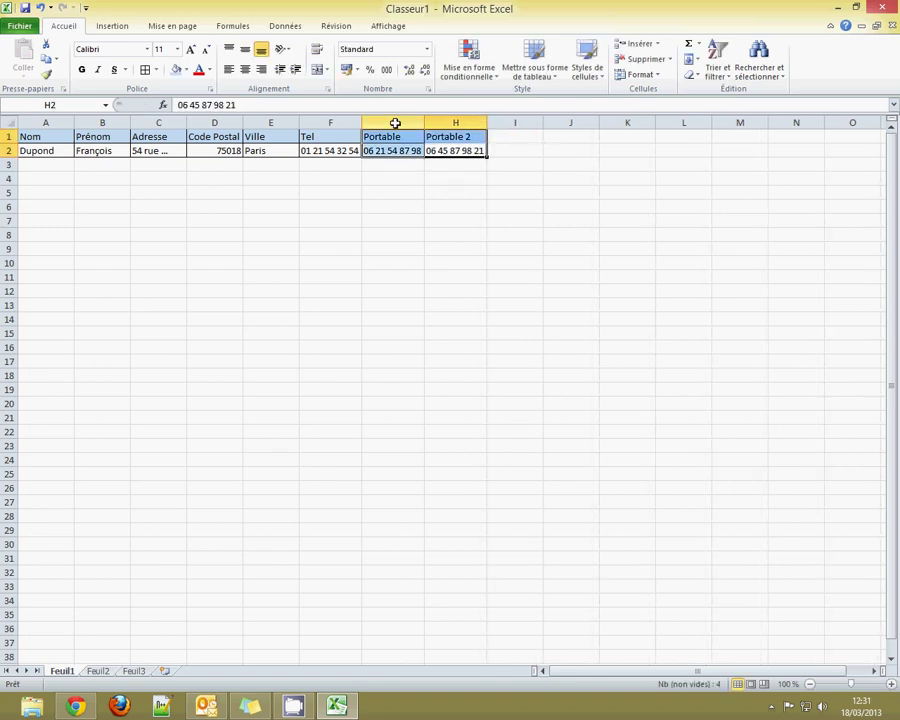
click(234, 167)
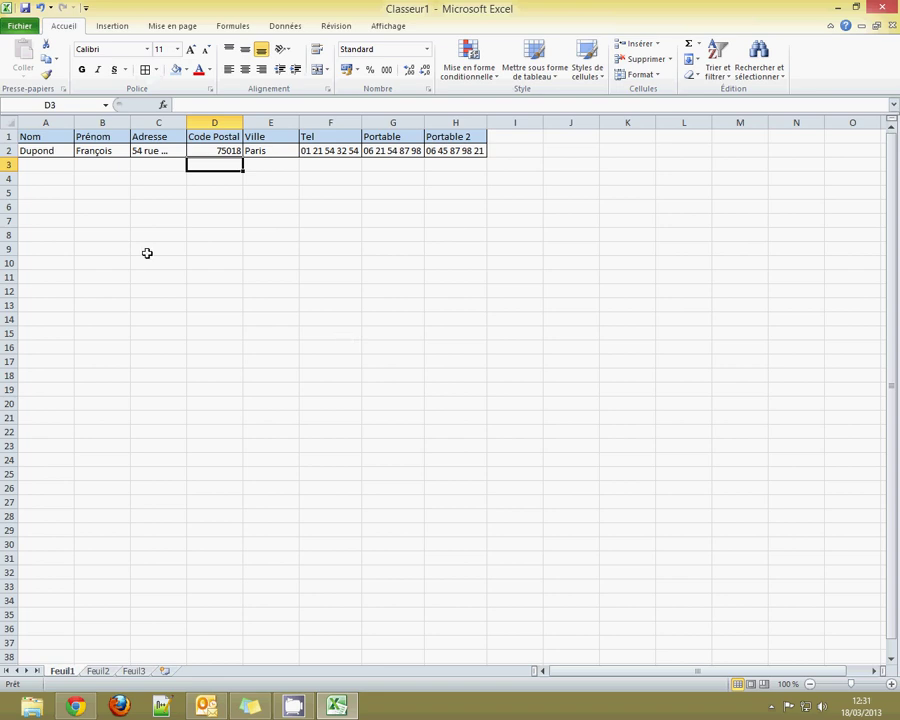
drag(146, 150, 268, 152)
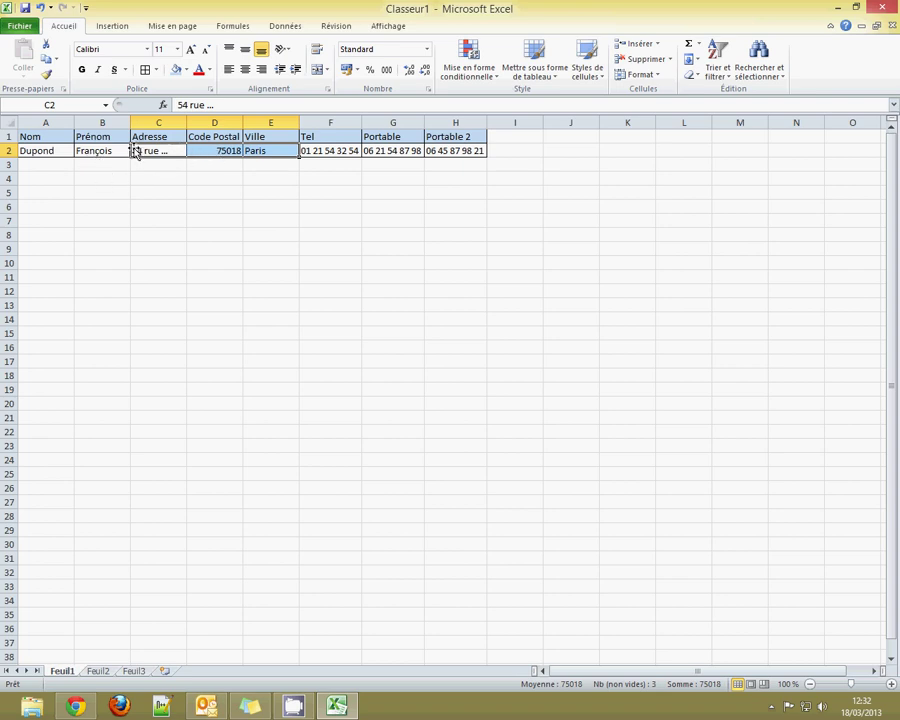
drag(138, 122, 271, 122)
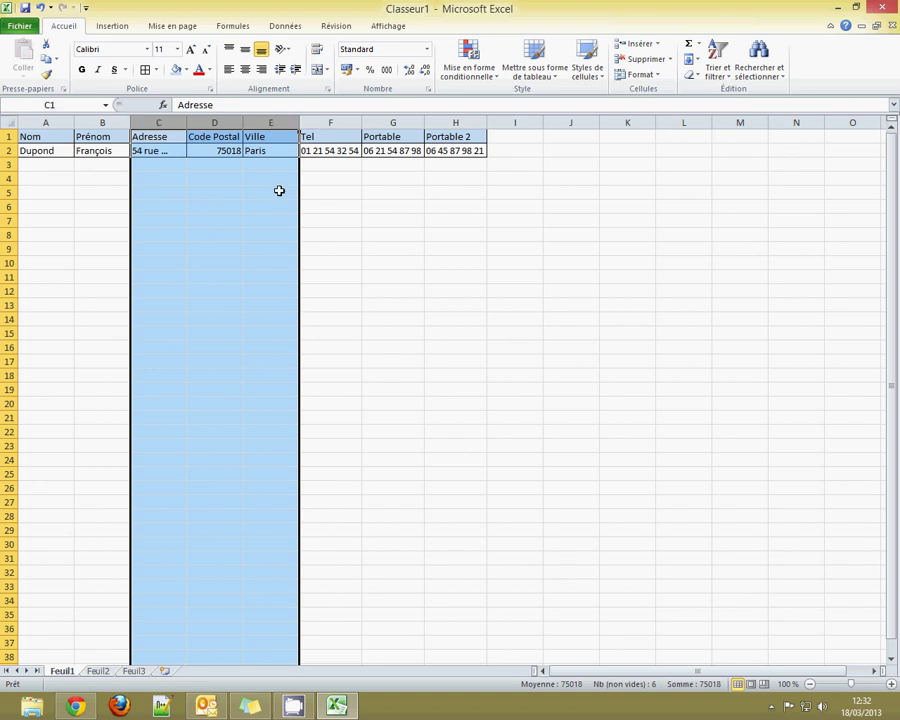
drag(335, 122, 462, 121)
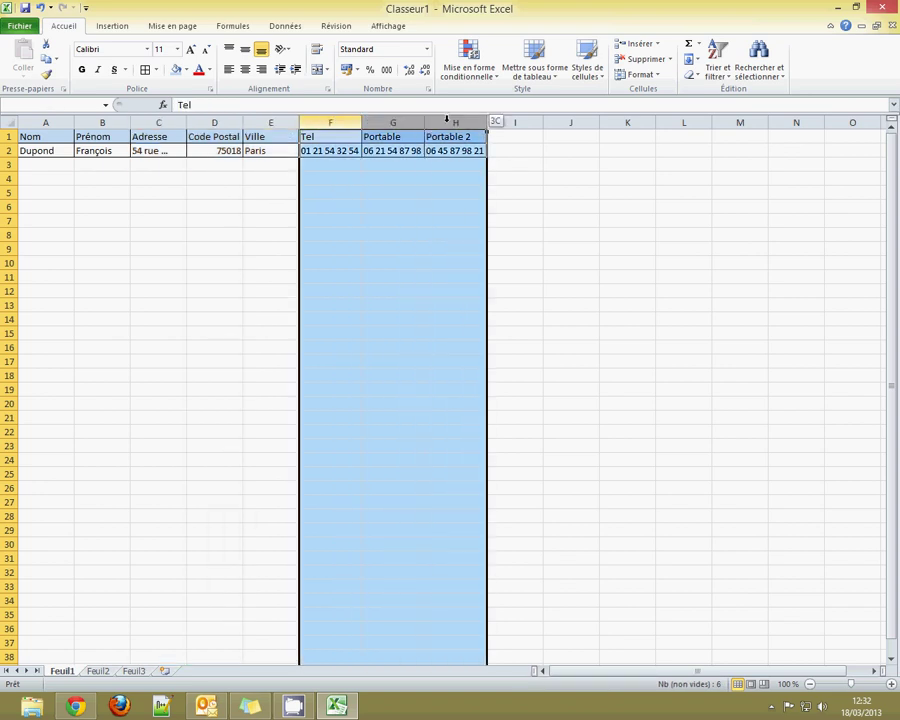
click(282, 219)
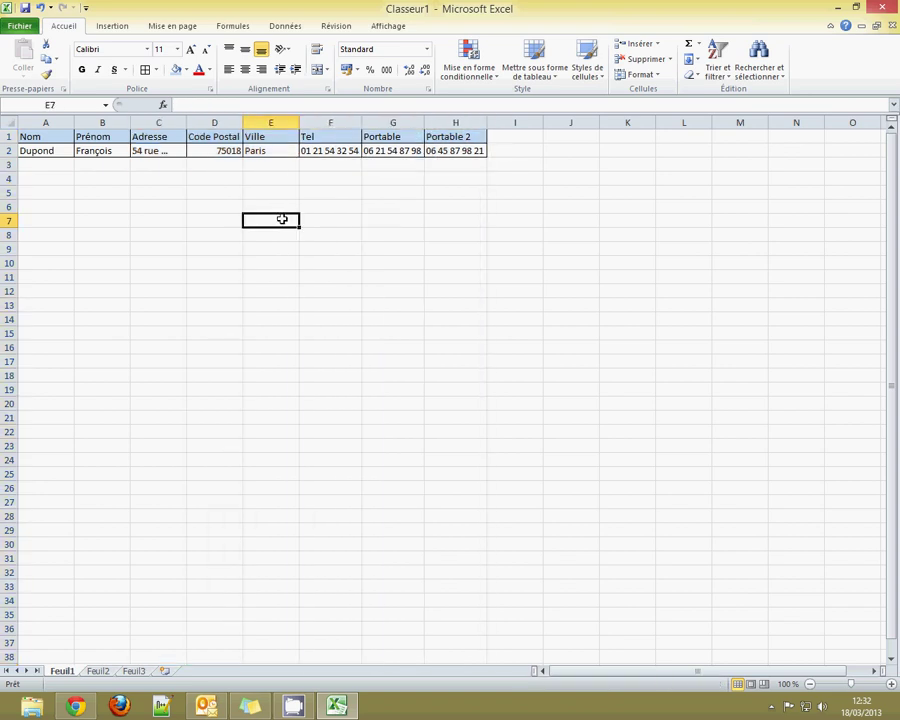